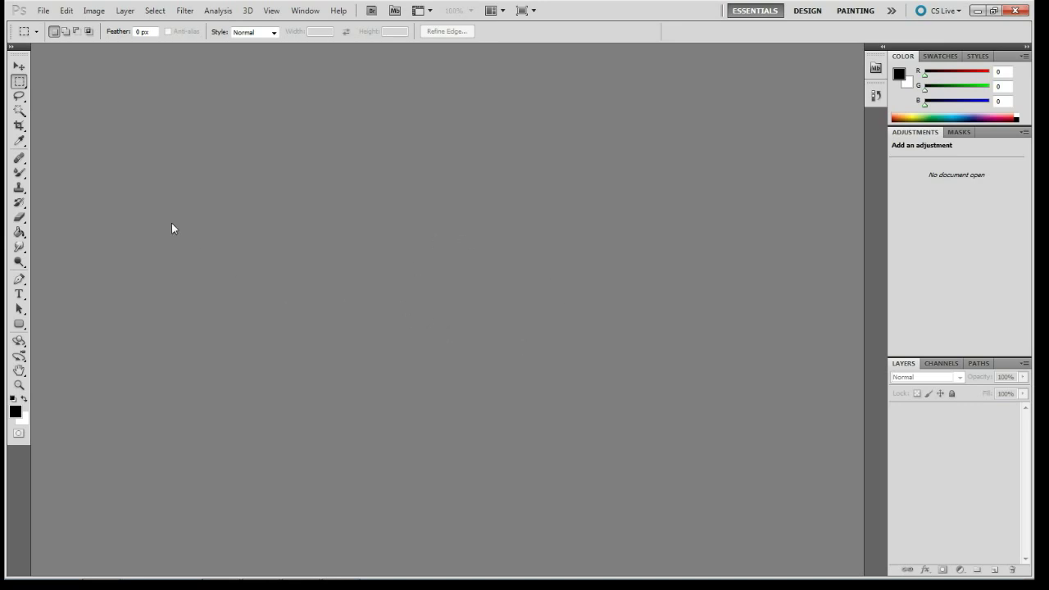
Step: Make a new 512 × 512 pixel document with a transparent background
left_click(43, 10)
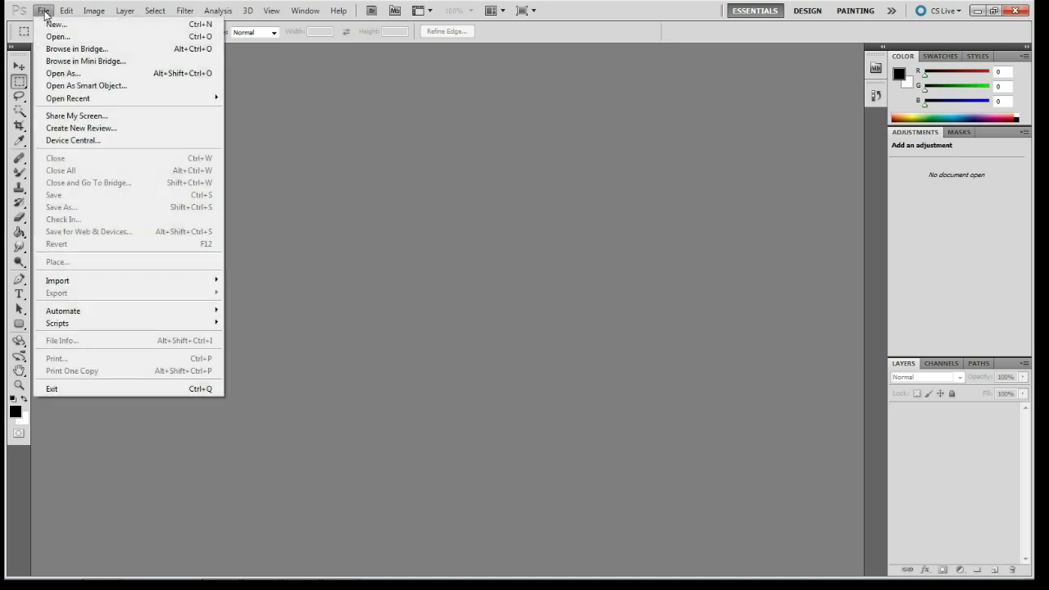
left_click(56, 23)
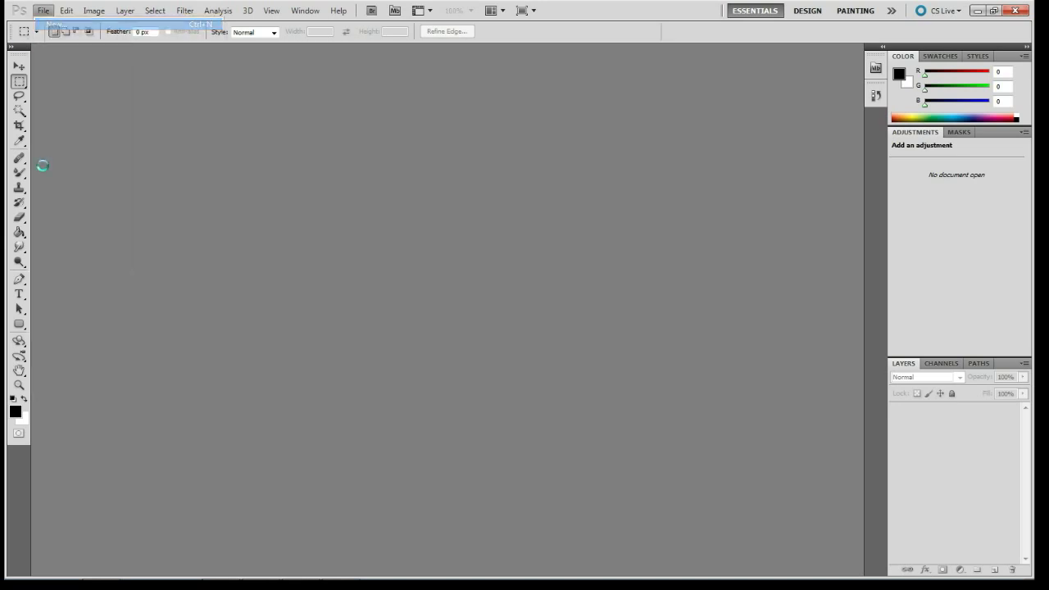
left_click_drag(496, 117, 504, 132)
key("Tab")
key("Tab")
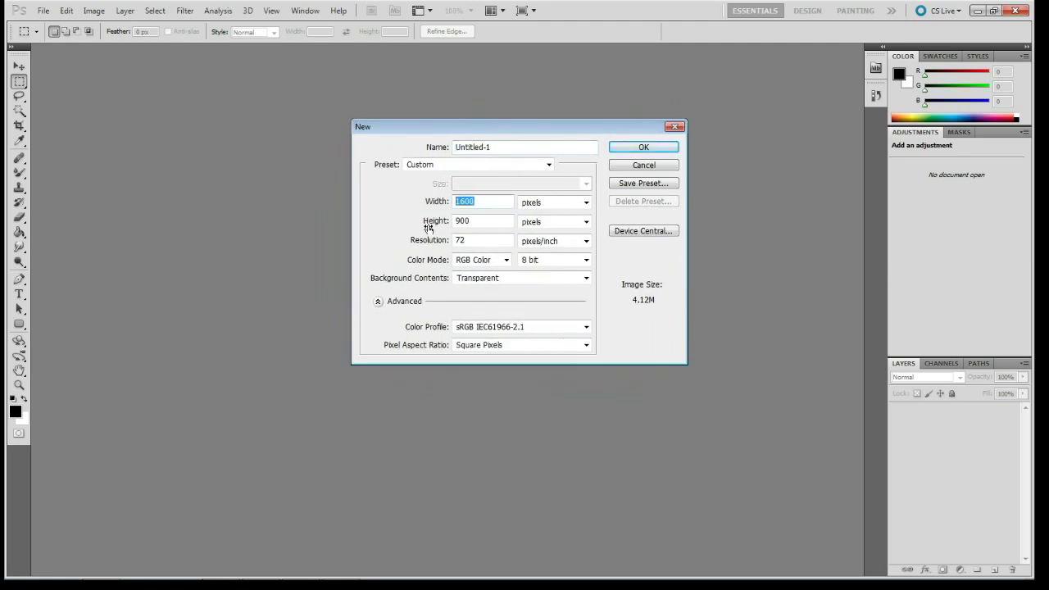
type("512")
key("Tab")
key("Tab")
type("512")
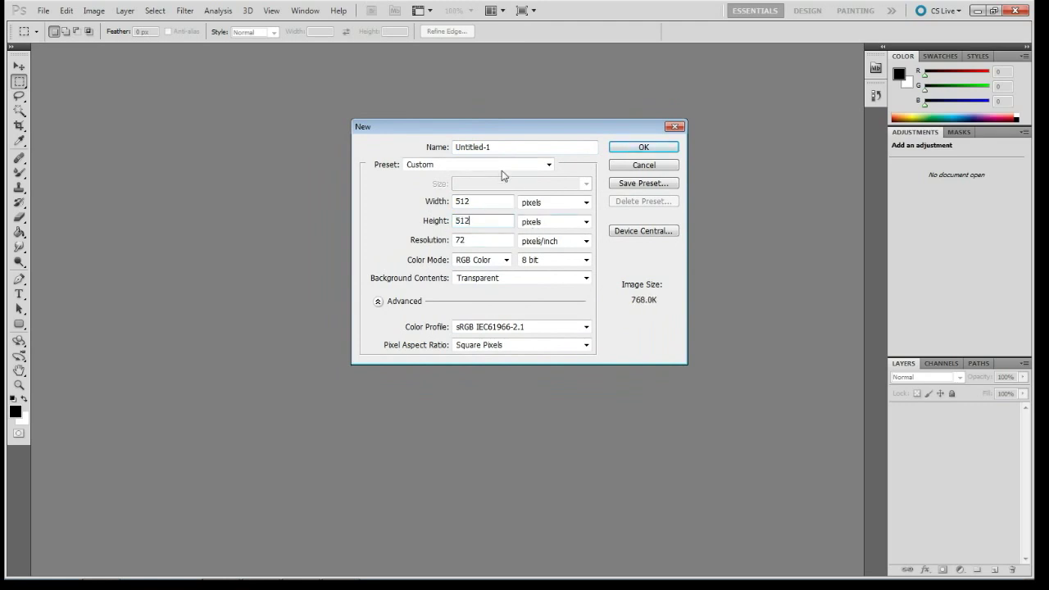
left_click(620, 153)
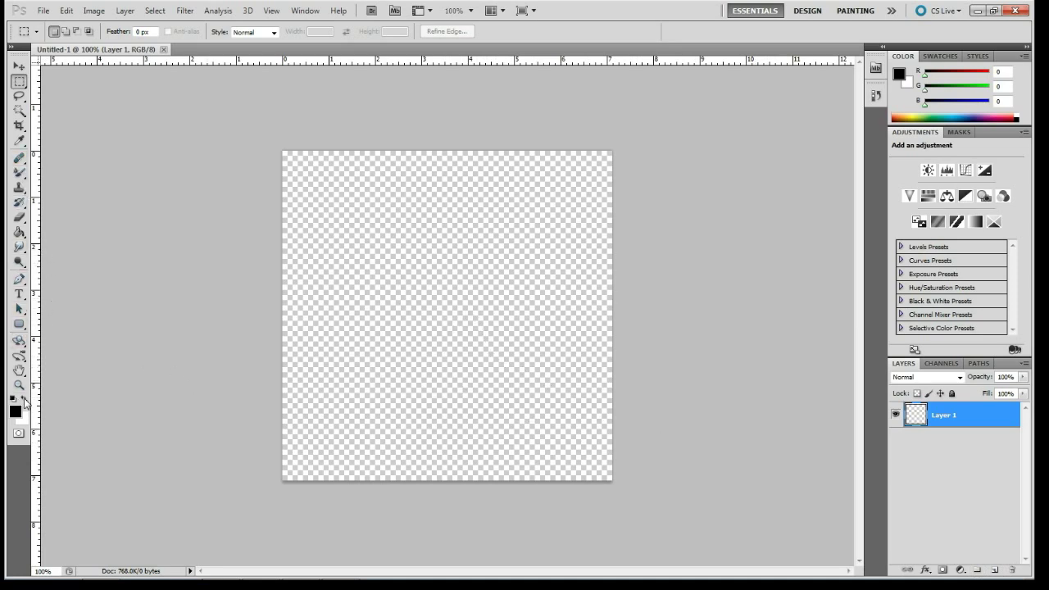
Step: Fill the transparent canvas with white using the Paint Bucket
left_click(24, 400)
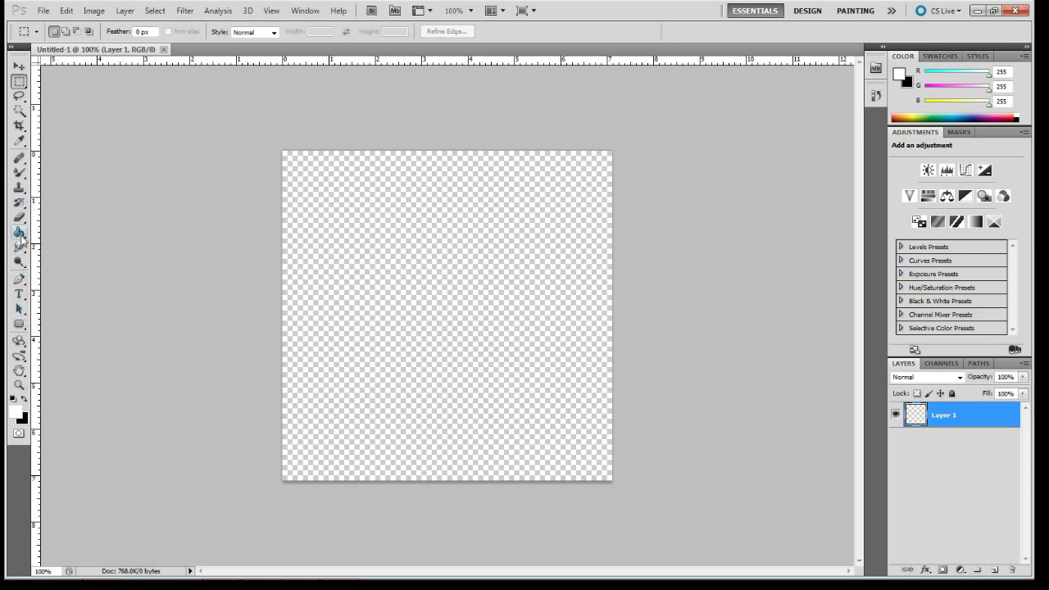
left_click(20, 234)
left_click(506, 254)
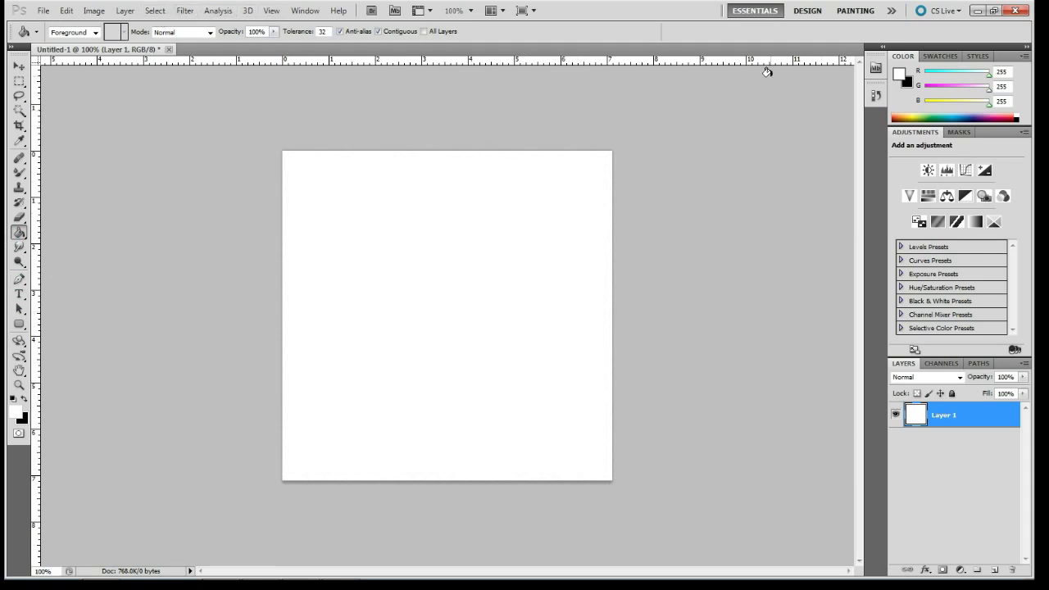
Step: Set the foreground colour to RGB 100, 100, 100 and bucket-fill the canvas grey
left_click(930, 79)
type("100")
left_click(1001, 86)
type("100")
left_click(1002, 101)
type("100")
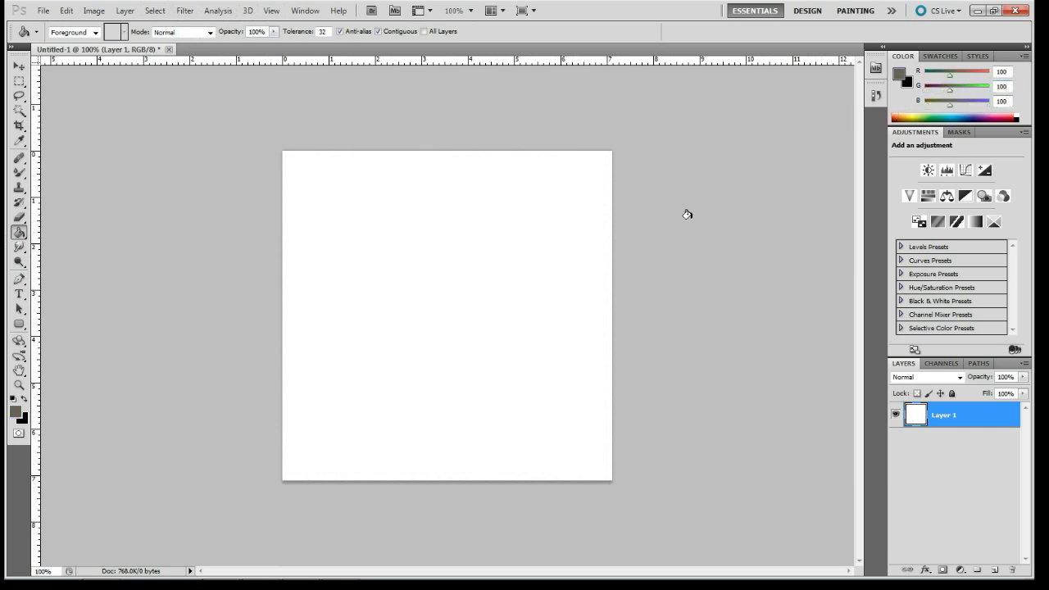
left_click(375, 277)
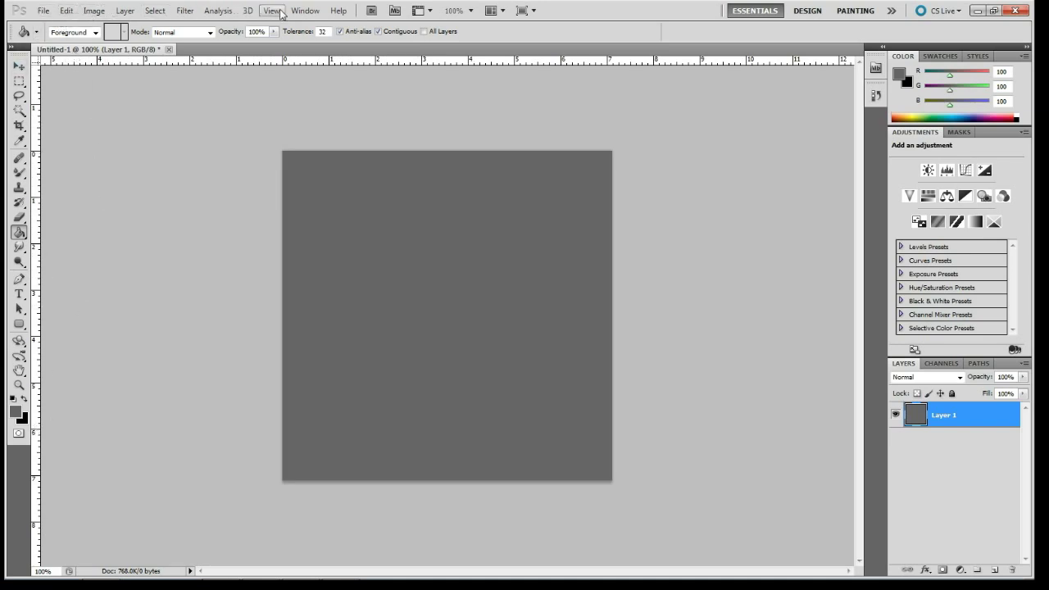
Step: Turn on the grid through View > Show > Grid
left_click(271, 10)
mouse_move(320, 201)
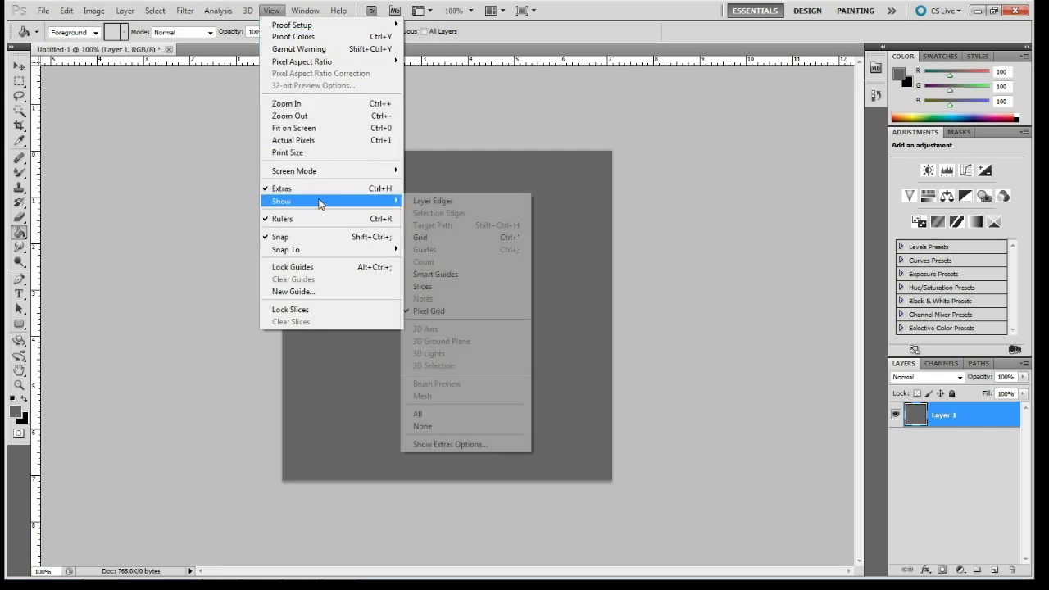
left_click(464, 237)
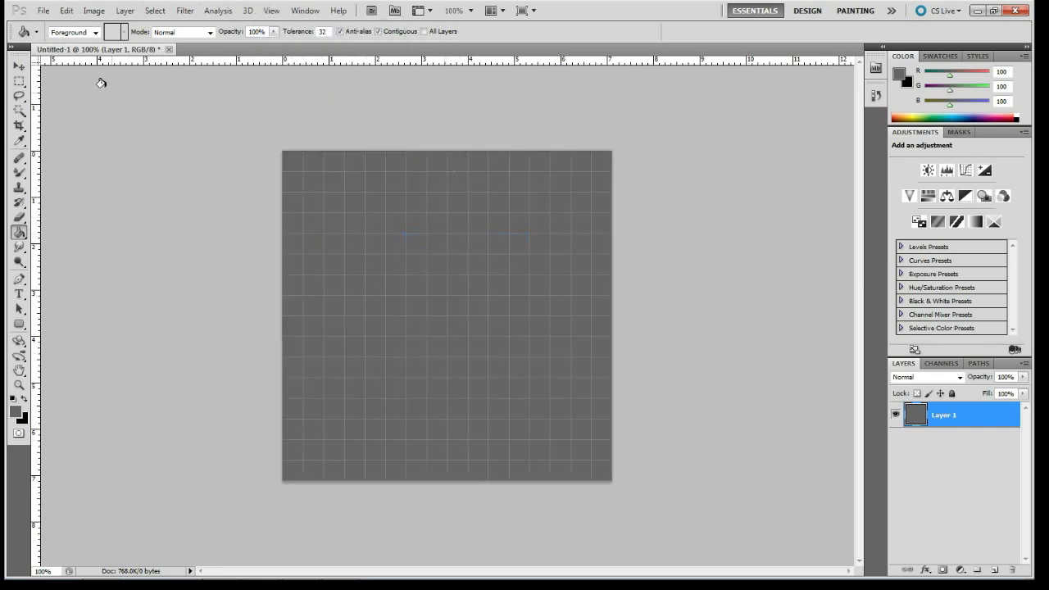
left_click(65, 11)
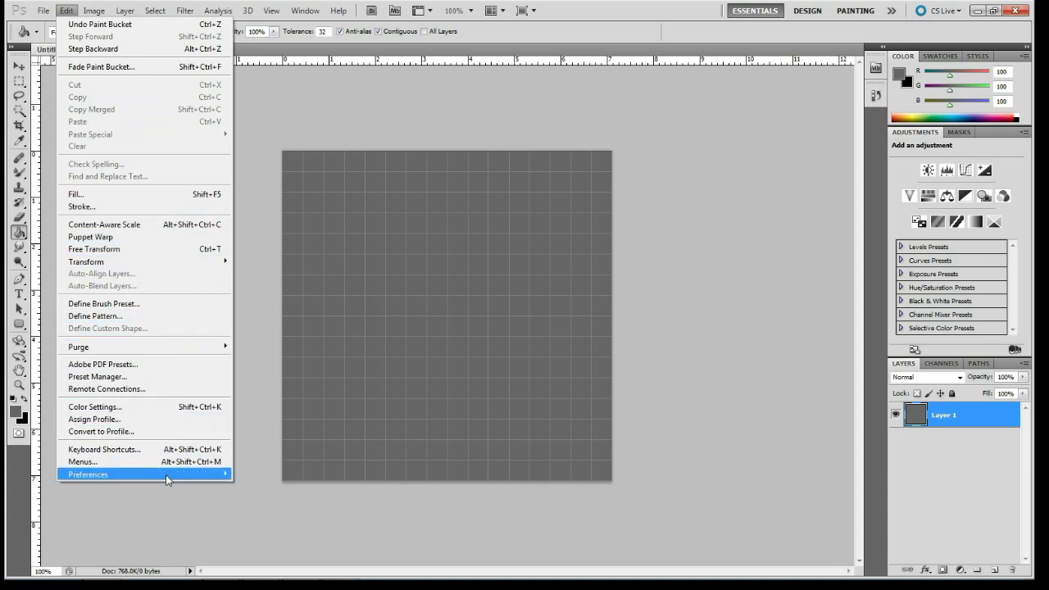
Step: Set Gridline Every to 256 pixels in the Guides, Grid & Slices preferences
mouse_move(199, 475)
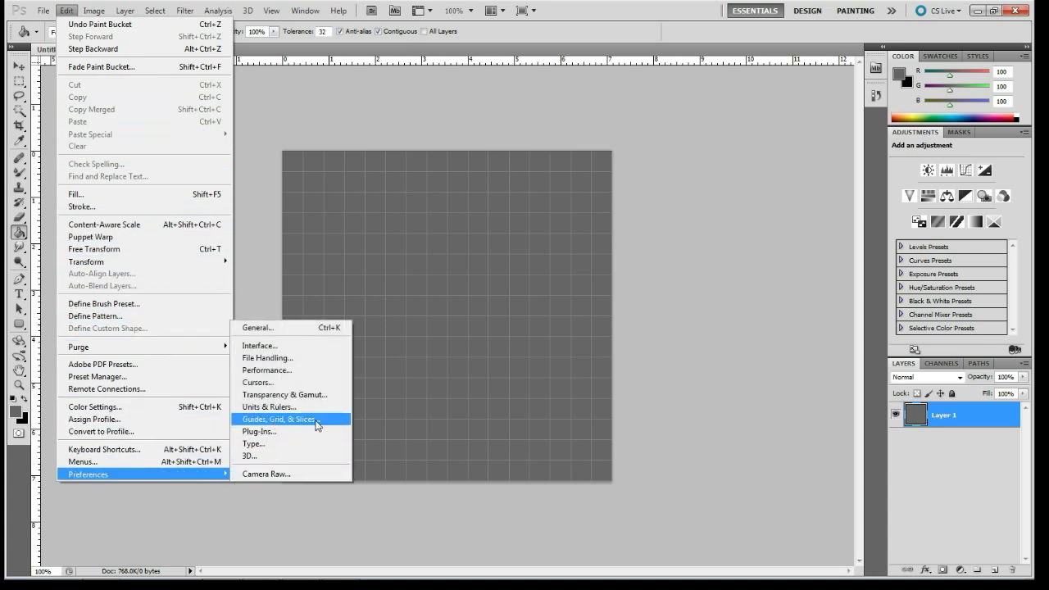
left_click(316, 420)
left_click_drag(327, 113, 323, 86)
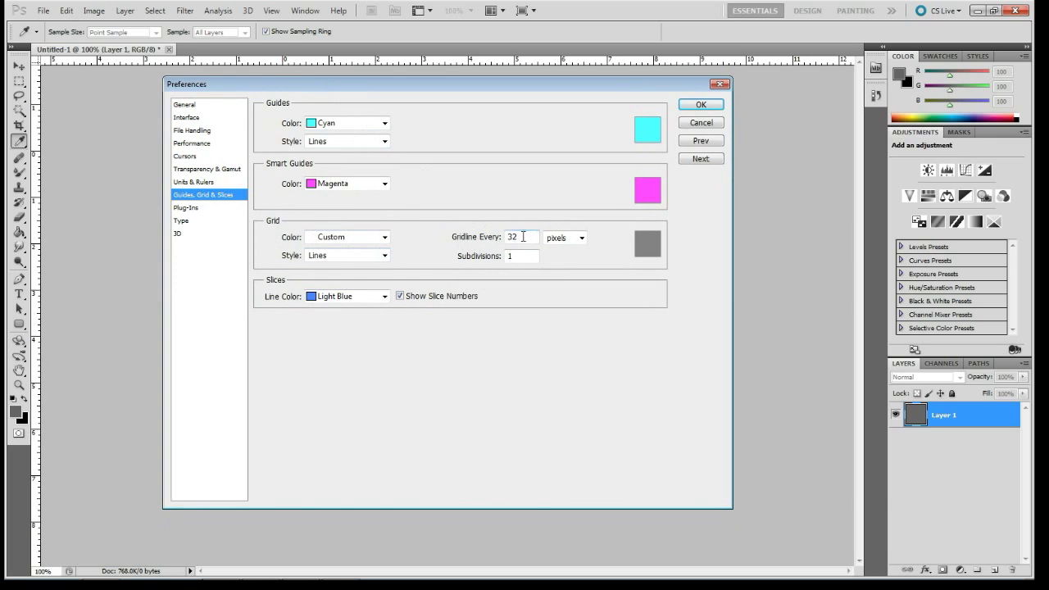
double_click(531, 238)
type("256")
left_click(516, 256)
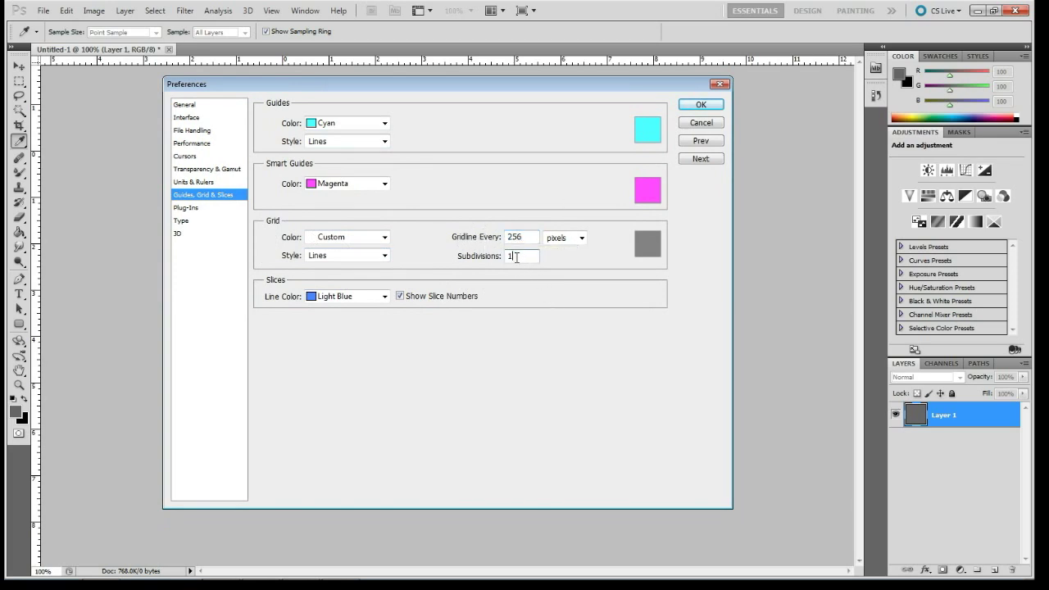
left_click(699, 109)
key("g")
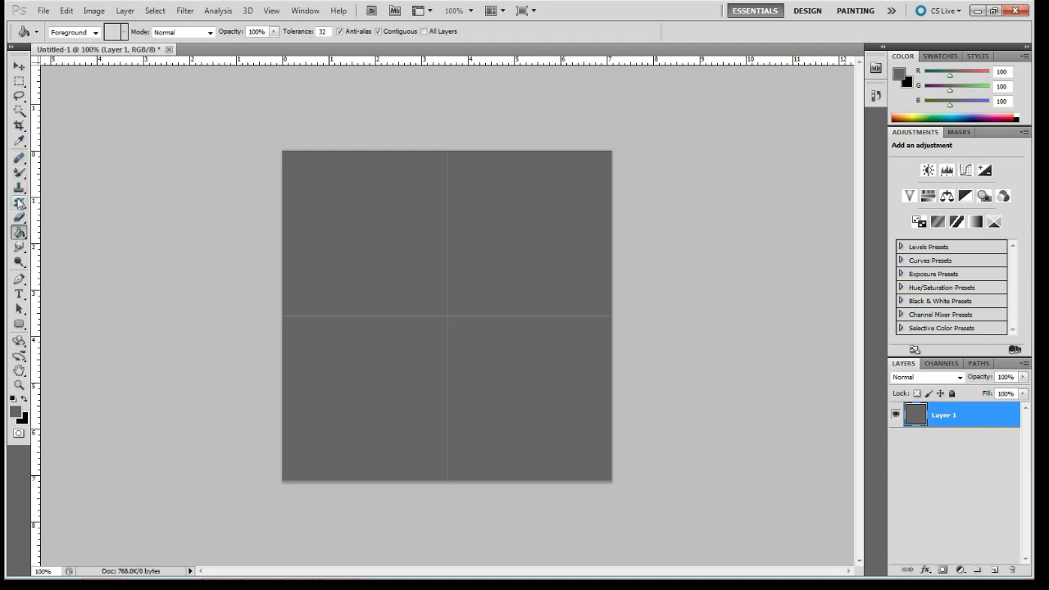
Step: Draw a black Fill-pixels circle head in the top-left quadrant with the Ellipse tool
left_click(17, 164)
left_click_drag(19, 173, 61, 177)
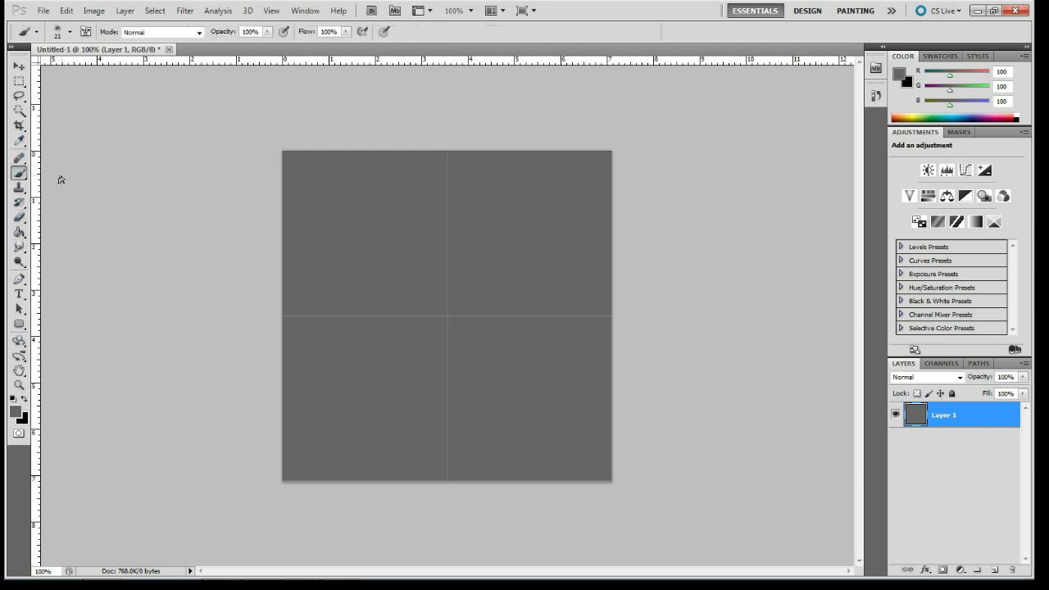
left_click(24, 398)
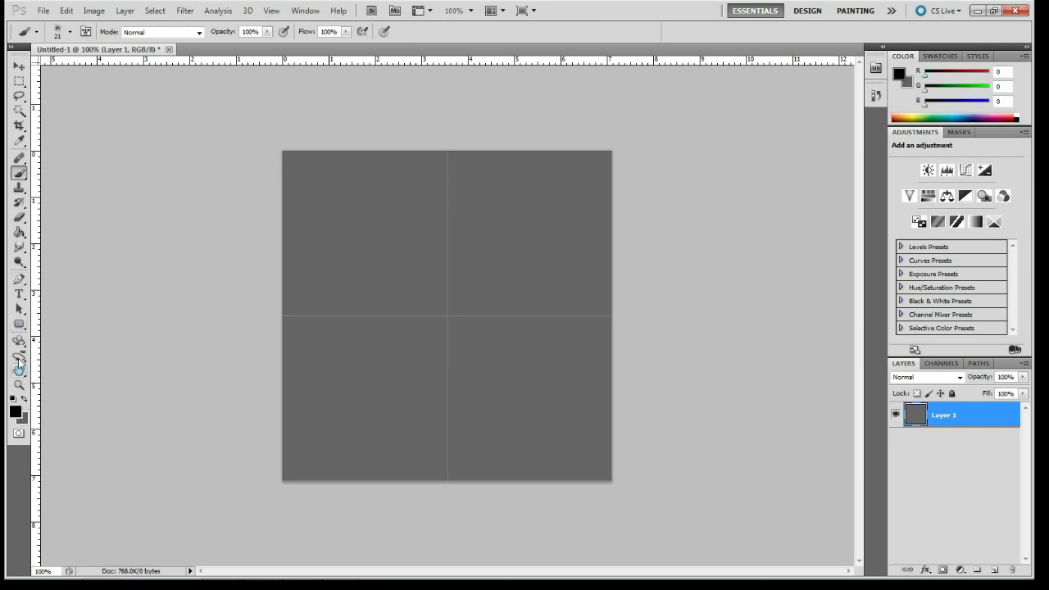
left_click(21, 327)
left_click_drag(24, 331, 75, 349)
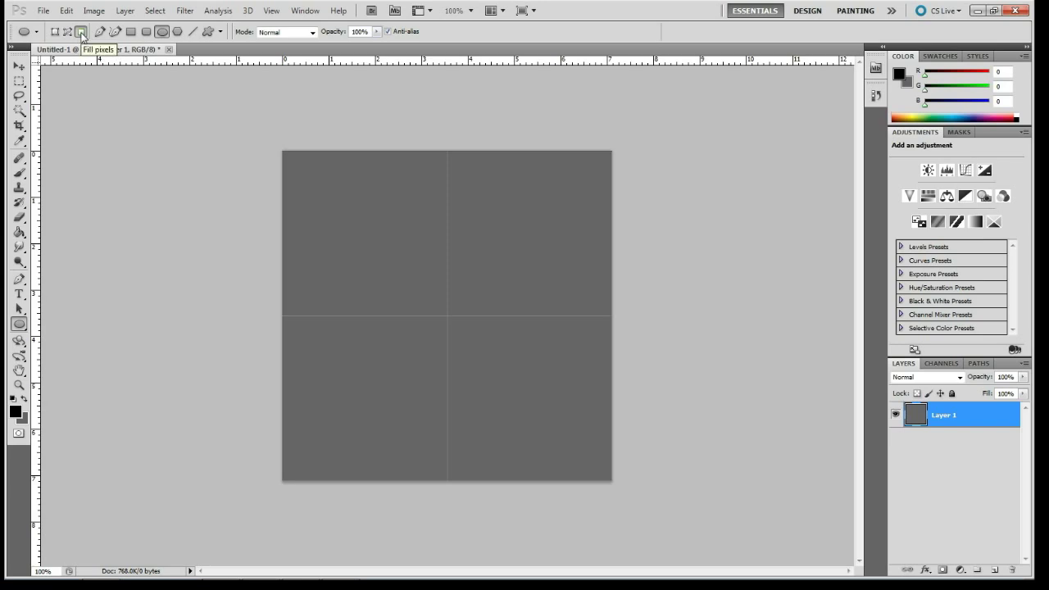
left_click(81, 33)
left_click_drag(390, 239, 389, 239)
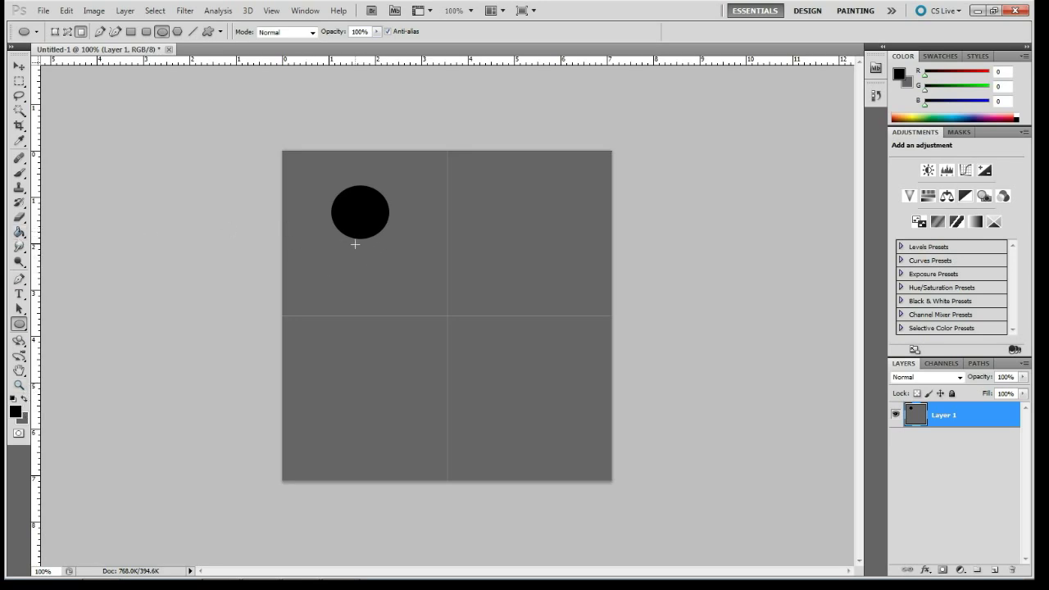
Step: Switch to the Brush tool with a tip size of about 12 px
left_click(19, 173)
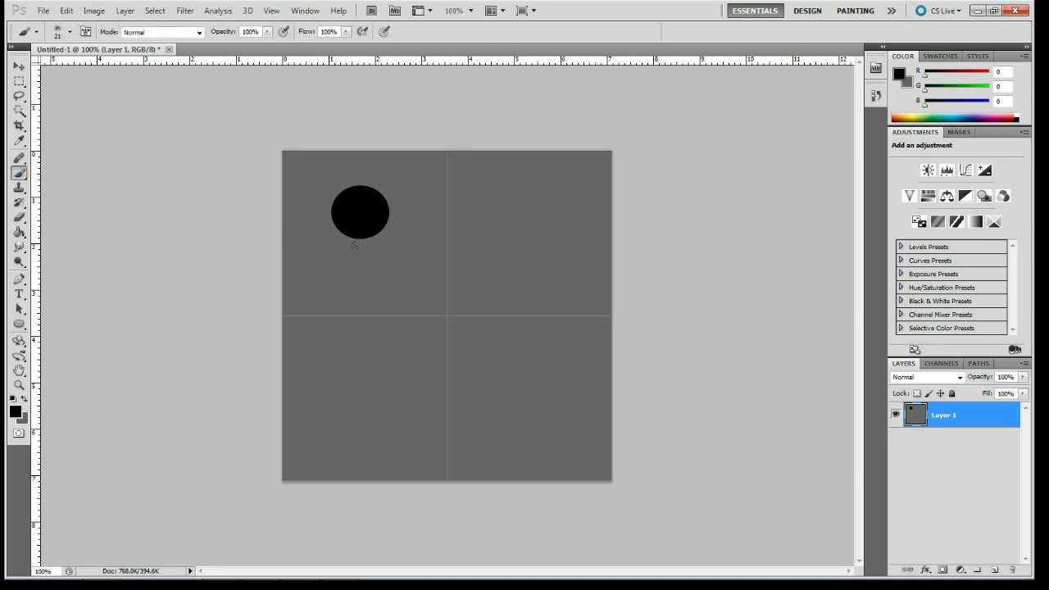
right_click(306, 224)
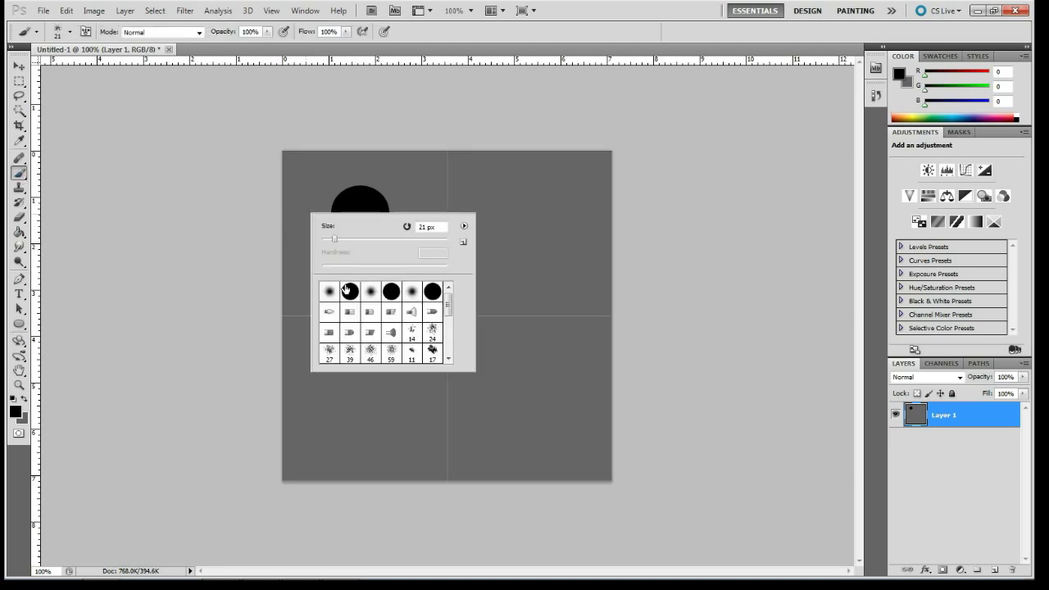
left_click_drag(334, 238, 329, 236)
left_click(223, 238)
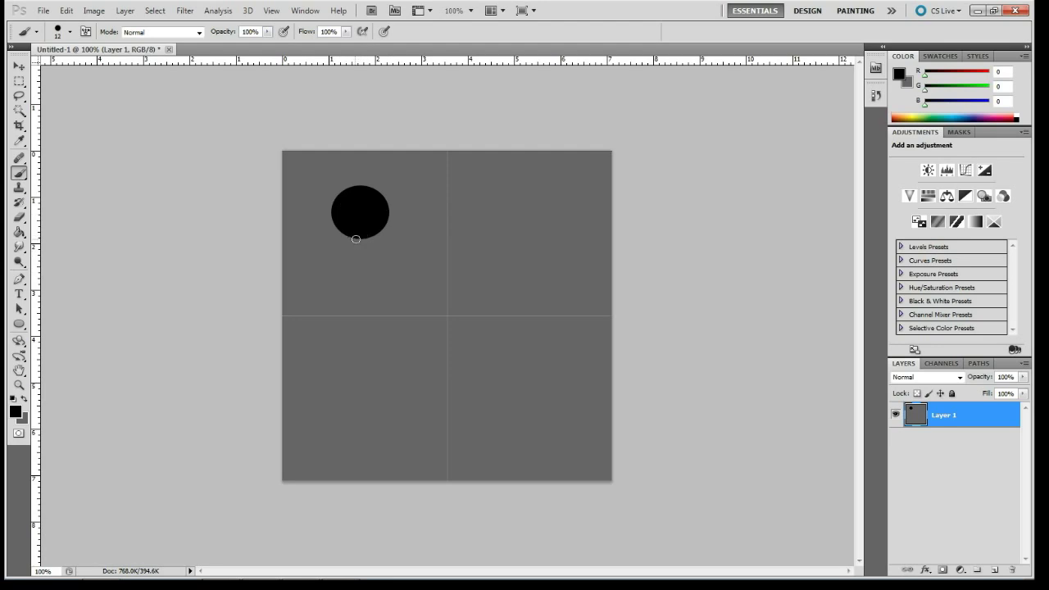
Step: Paint the neck, torso, left and right arms, and legs beneath the head
left_click(354, 237)
mouse_move(354, 238)
left_mouse_down()
mouse_move(363, 254)
mouse_move(338, 261)
mouse_move(330, 277)
mouse_move(337, 338)
mouse_move(382, 356)
mouse_move(400, 343)
mouse_move(399, 295)
mouse_move(393, 259)
mouse_move(374, 247)
left_mouse_up()
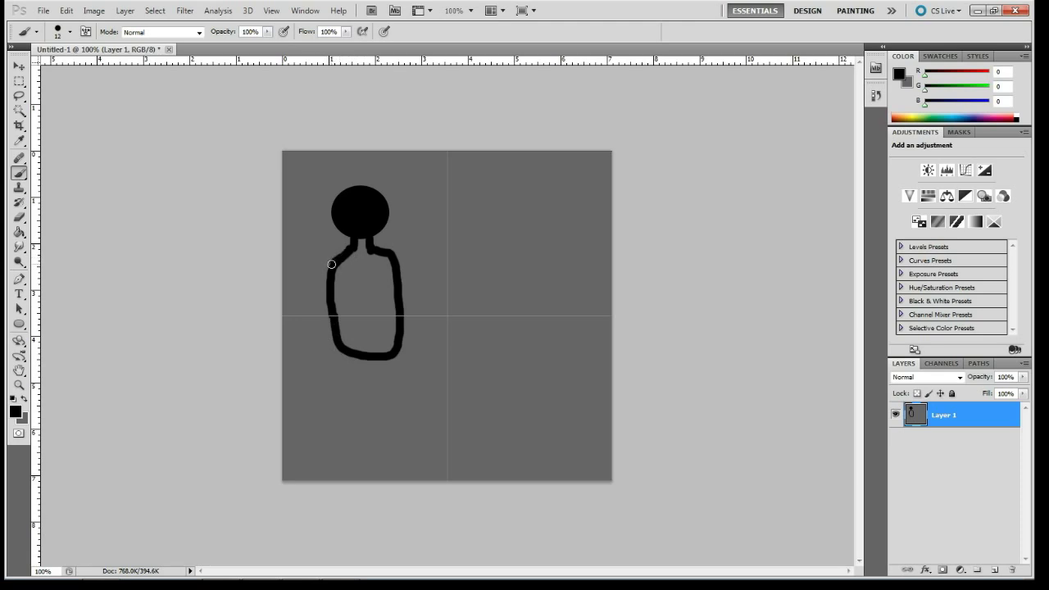
mouse_move(330, 265)
left_mouse_down()
mouse_move(289, 293)
mouse_move(326, 287)
left_mouse_up()
mouse_move(392, 256)
left_mouse_down()
mouse_move(432, 279)
mouse_move(402, 286)
left_mouse_up()
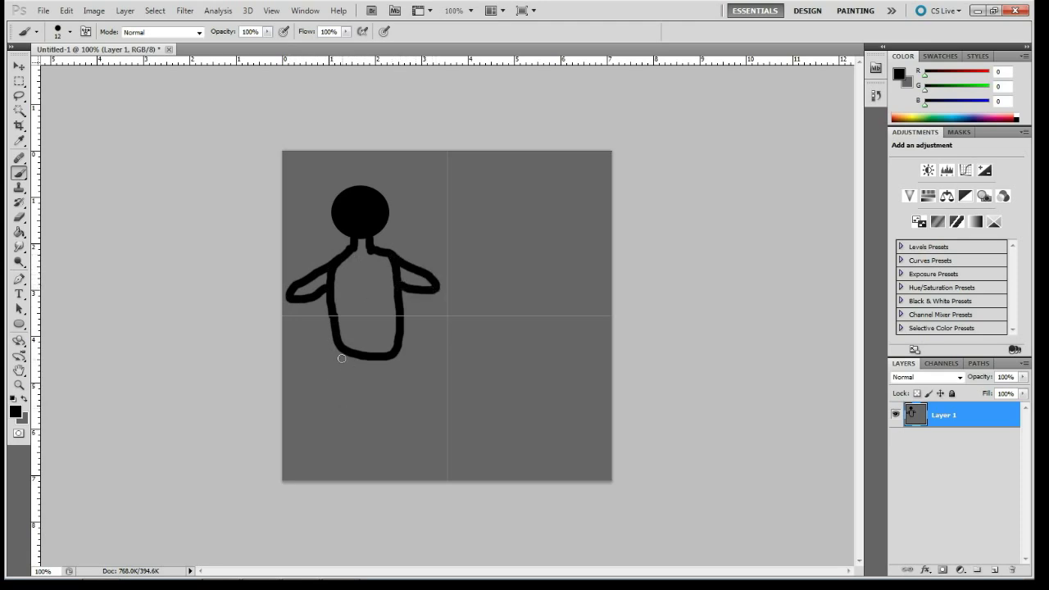
mouse_move(336, 347)
left_mouse_down()
mouse_move(337, 451)
mouse_move(367, 452)
mouse_move(360, 376)
mouse_move(364, 362)
mouse_move(381, 358)
mouse_move(389, 447)
mouse_move(401, 452)
mouse_move(414, 414)
mouse_move(396, 346)
left_mouse_up()
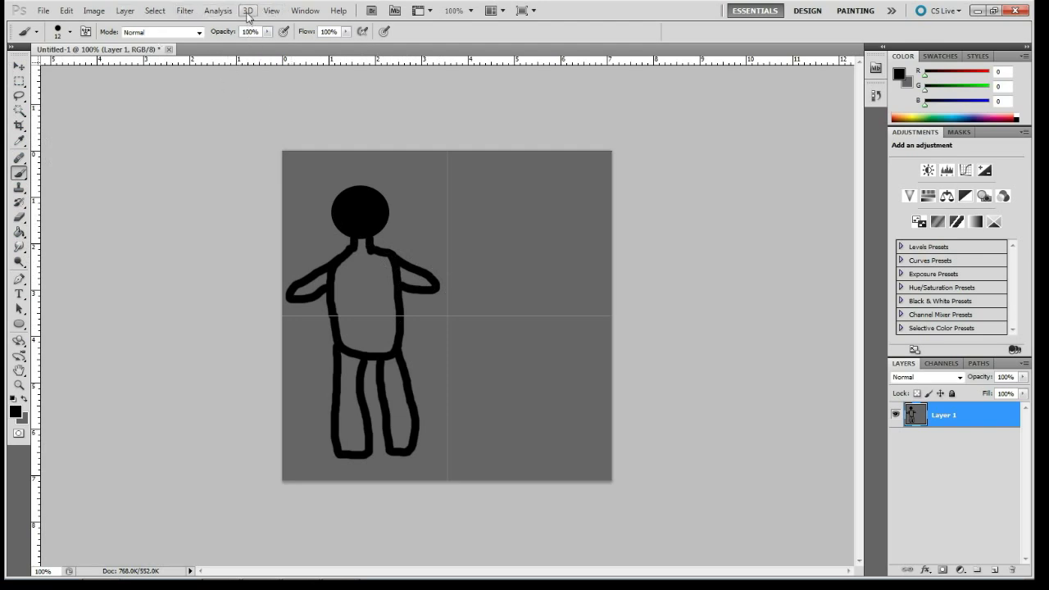
Step: Drag horizontal guides to the head, head bottom, arms, shoulders, hands, hips, knees and feet
left_click(278, 14)
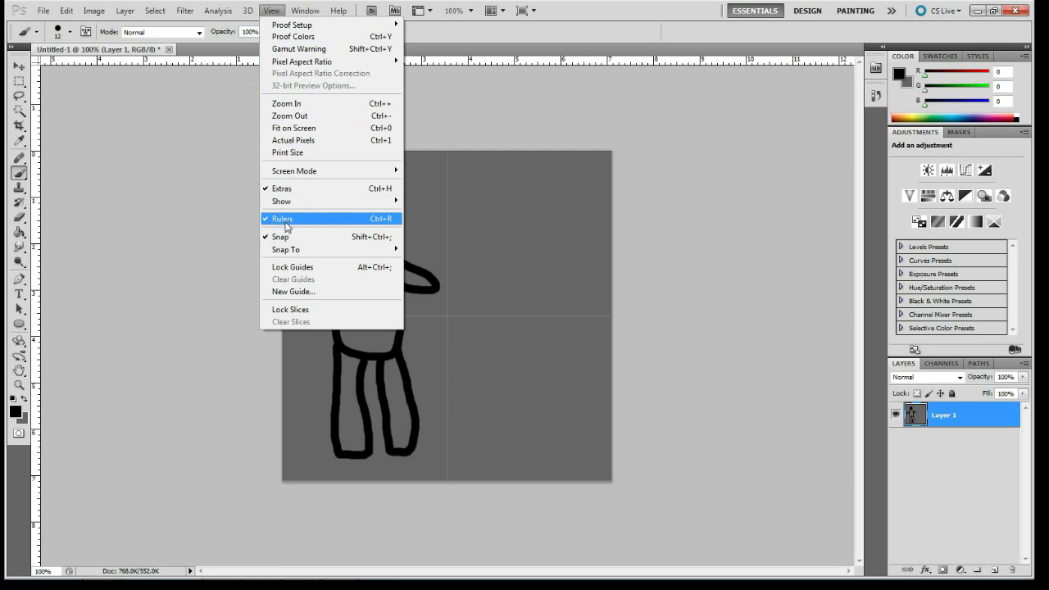
left_click(186, 188)
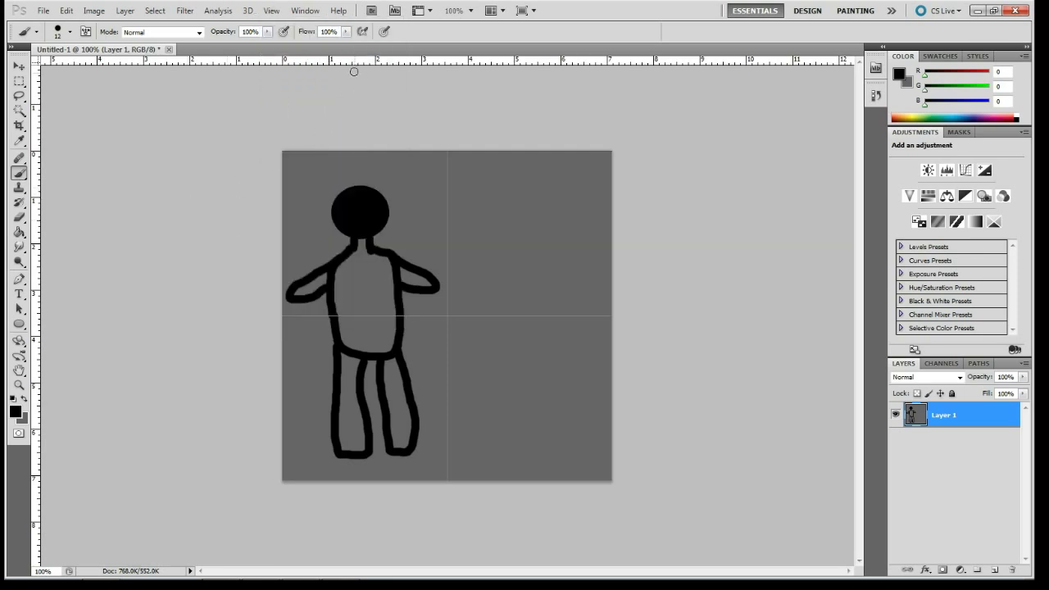
left_click_drag(359, 64, 435, 185)
mouse_move(346, 65)
left_mouse_down()
mouse_move(402, 177)
mouse_move(417, 238)
left_mouse_up()
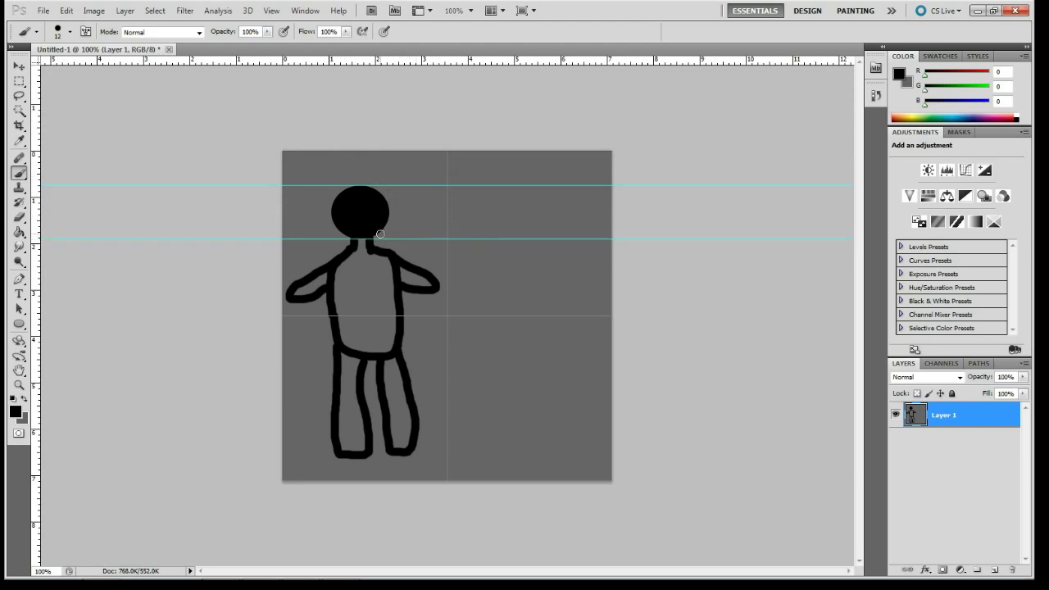
mouse_move(353, 62)
left_mouse_down()
mouse_move(382, 222)
mouse_move(407, 248)
left_mouse_up()
left_click_drag(377, 62, 421, 270)
left_click_drag(370, 63, 383, 293)
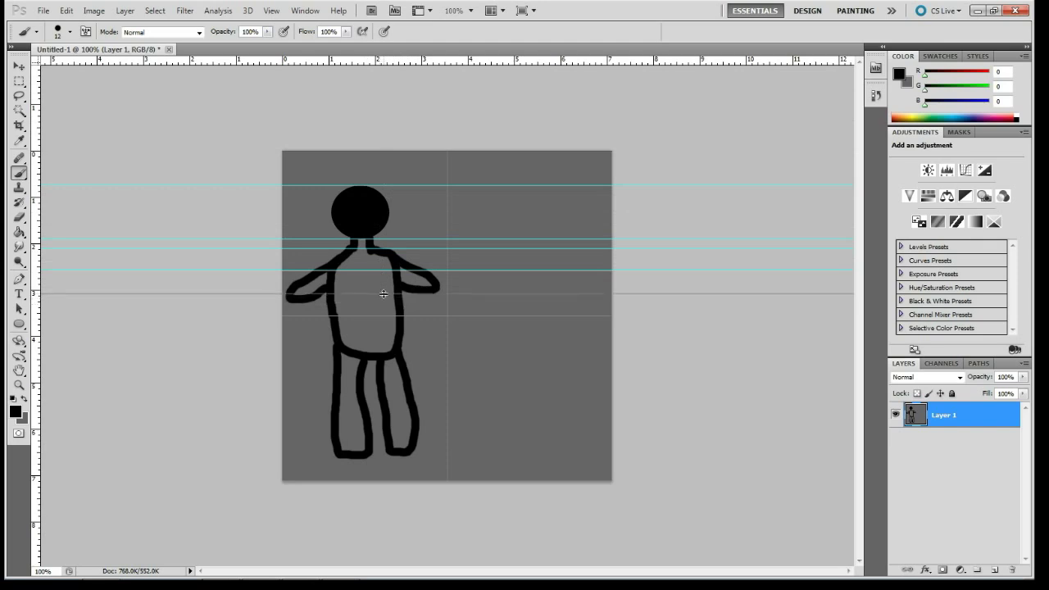
left_click_drag(383, 294, 378, 302)
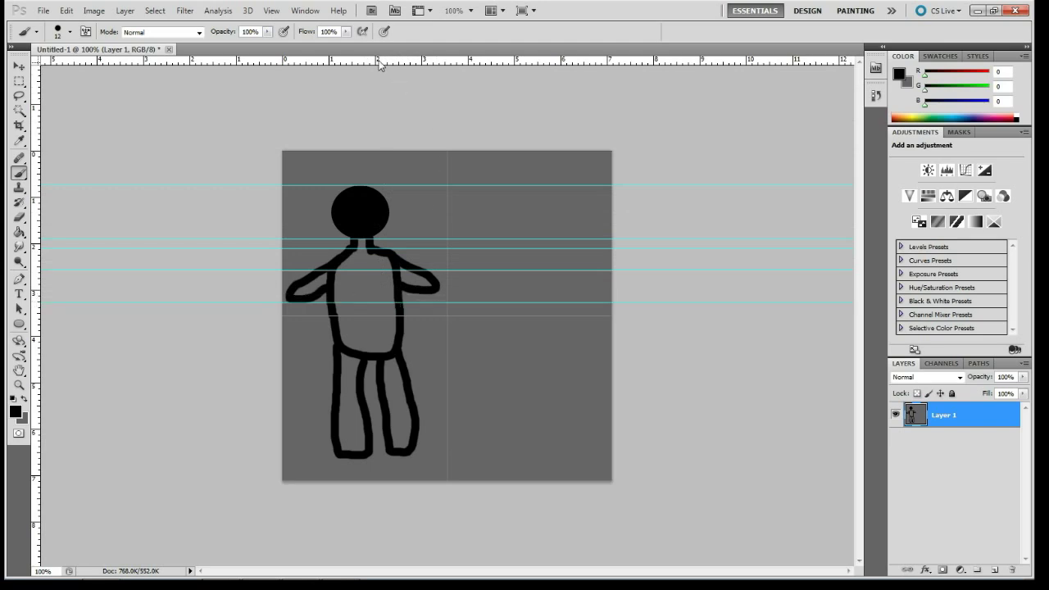
mouse_move(380, 65)
left_mouse_down()
mouse_move(385, 277)
mouse_move(404, 358)
left_mouse_up()
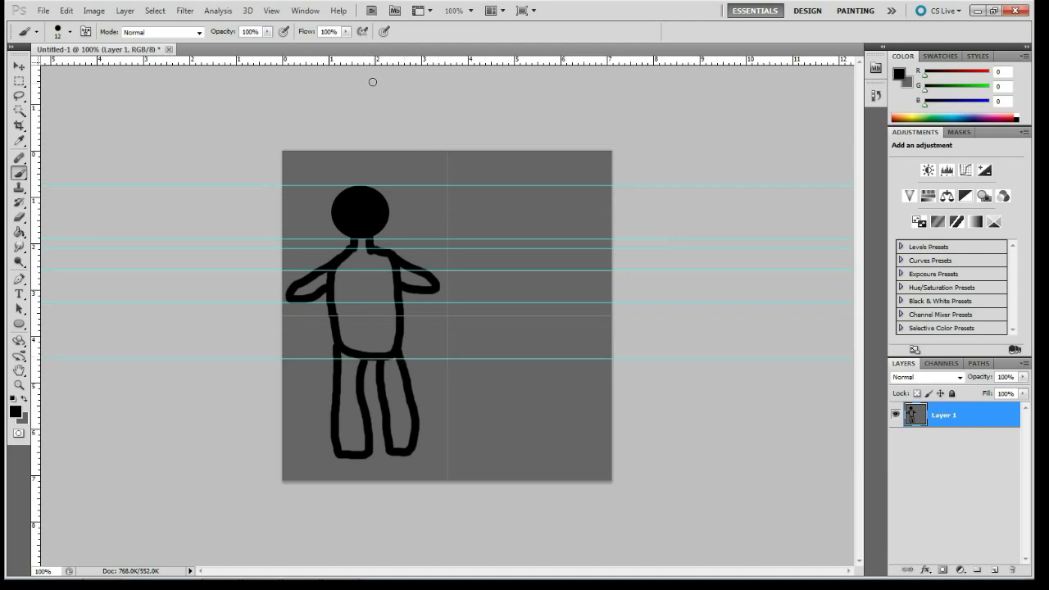
left_click_drag(370, 59, 424, 406)
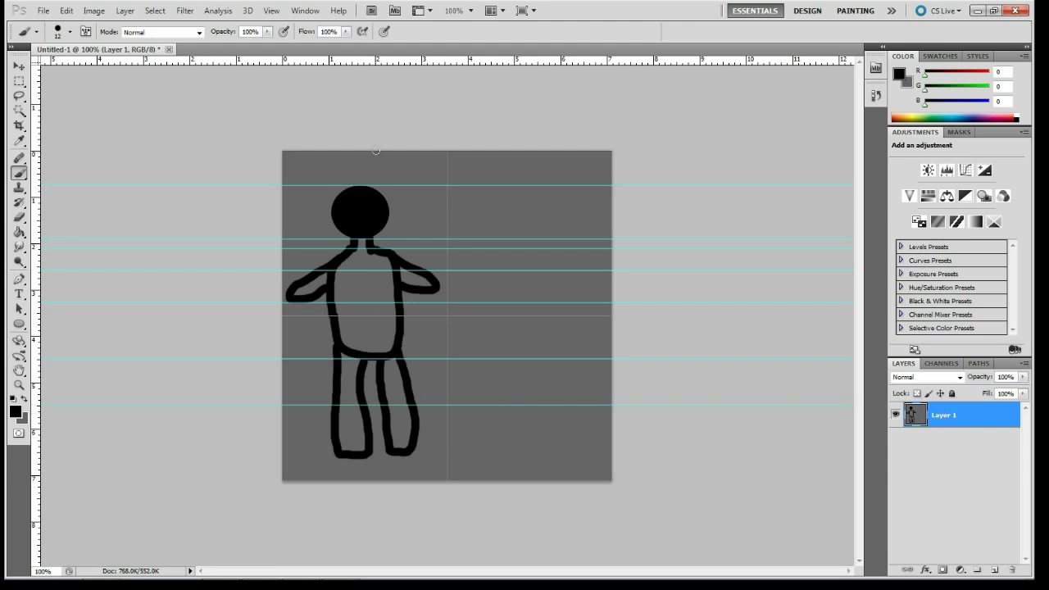
left_click_drag(358, 61, 386, 458)
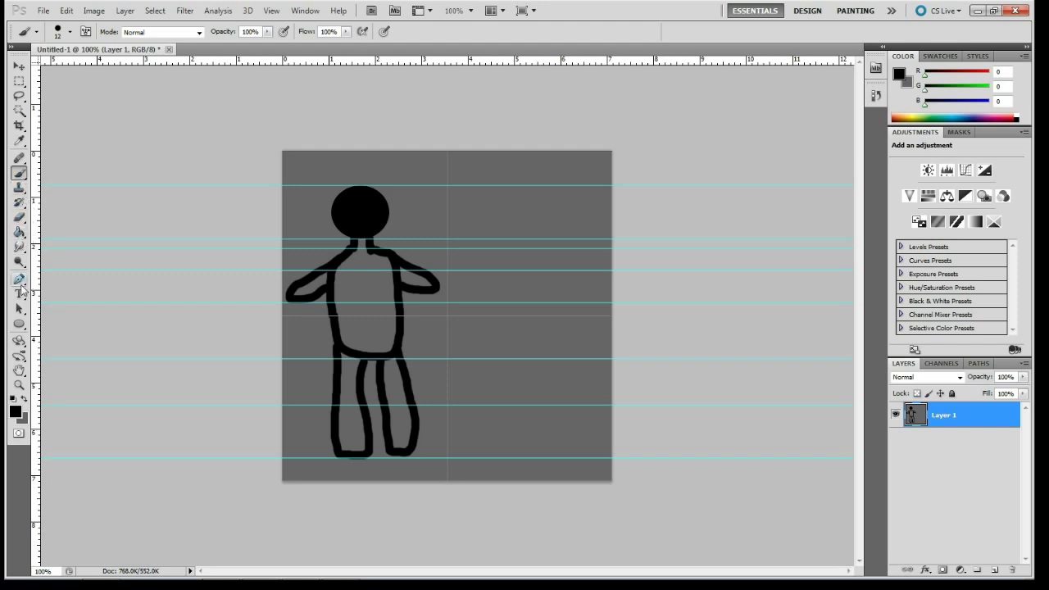
Step: On a new Layer 2, draw a black circle side-view head level with the first
left_click(20, 326)
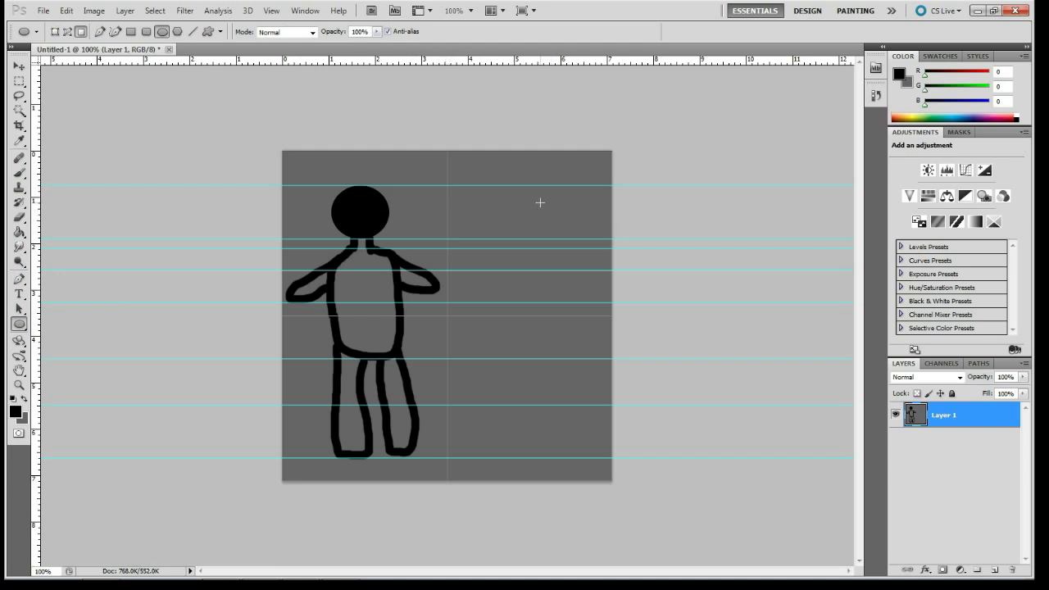
left_click(994, 570)
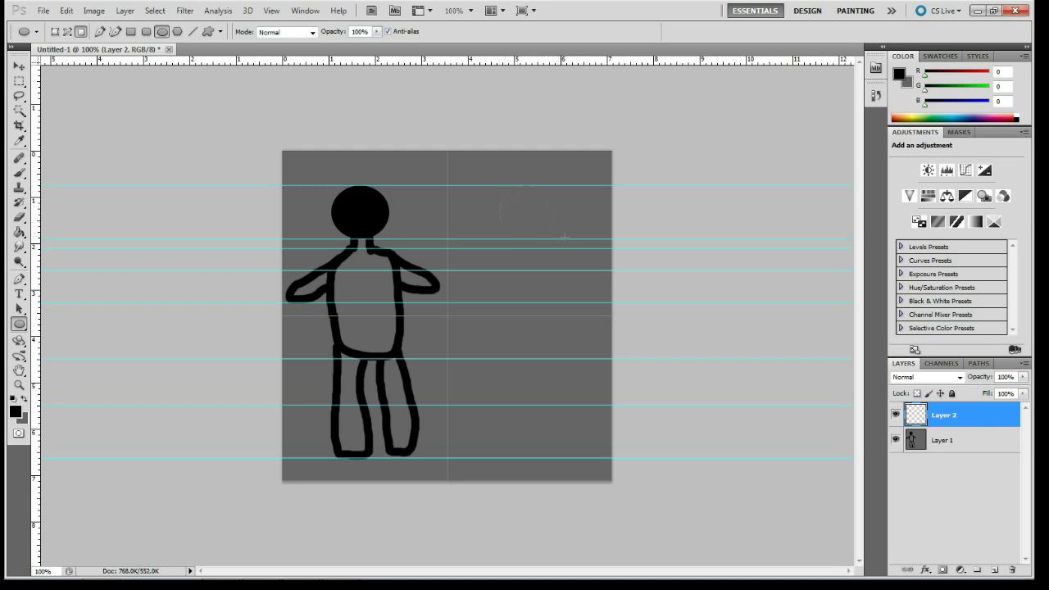
left_click_drag(564, 237, 565, 238)
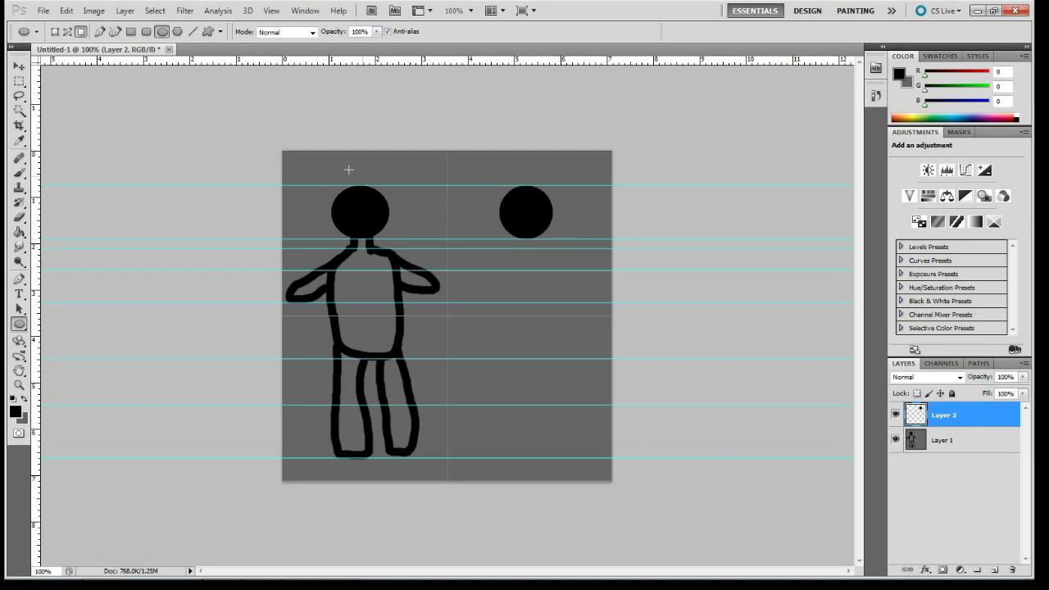
left_click(18, 66)
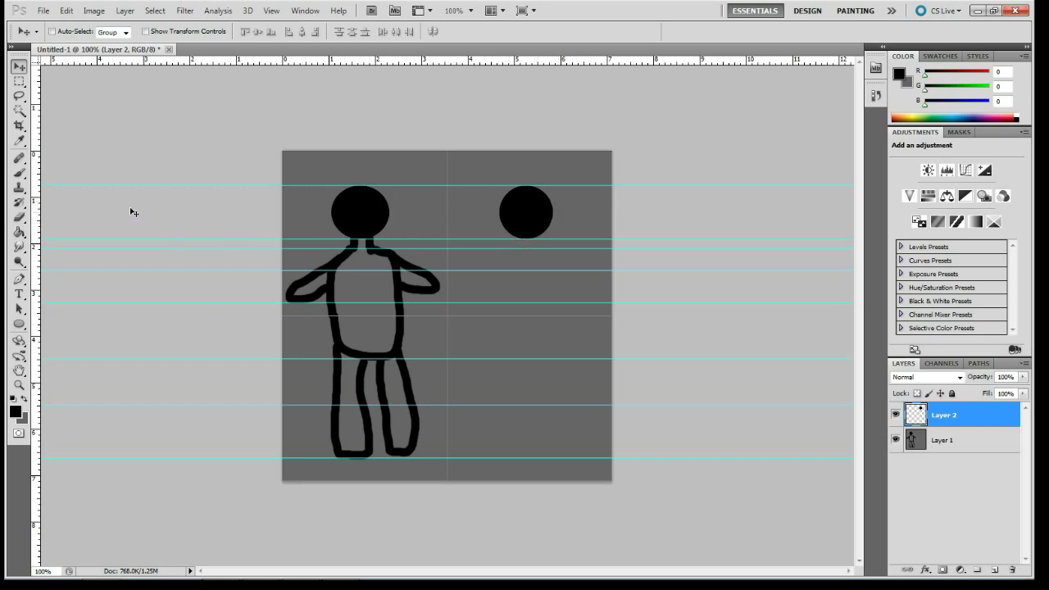
Step: Start the side figure's neck with the Brush and turn off View > Snap
left_click(20, 173)
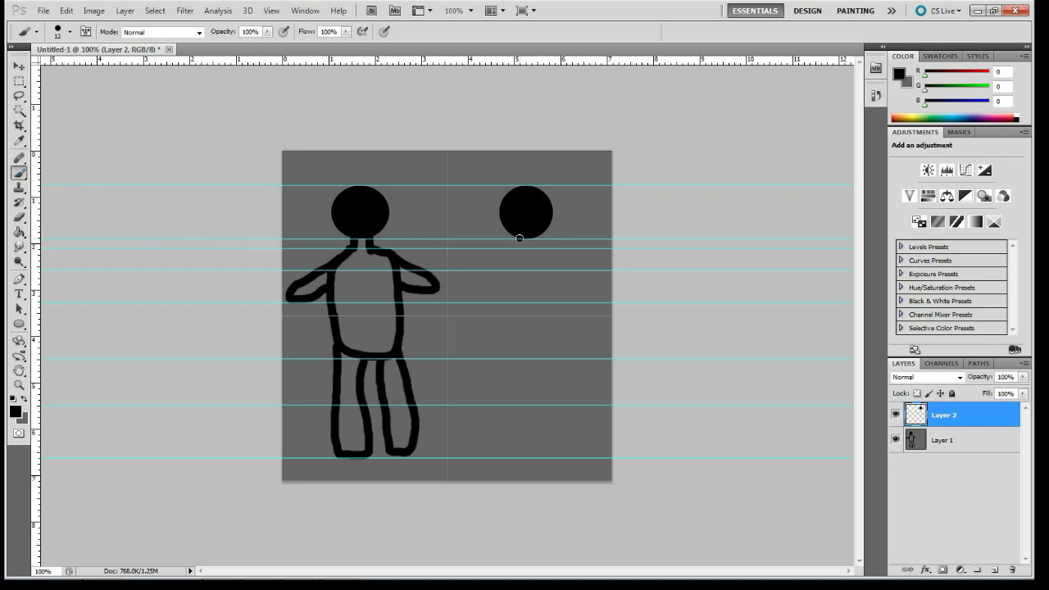
left_click_drag(519, 240, 517, 245)
left_click(271, 10)
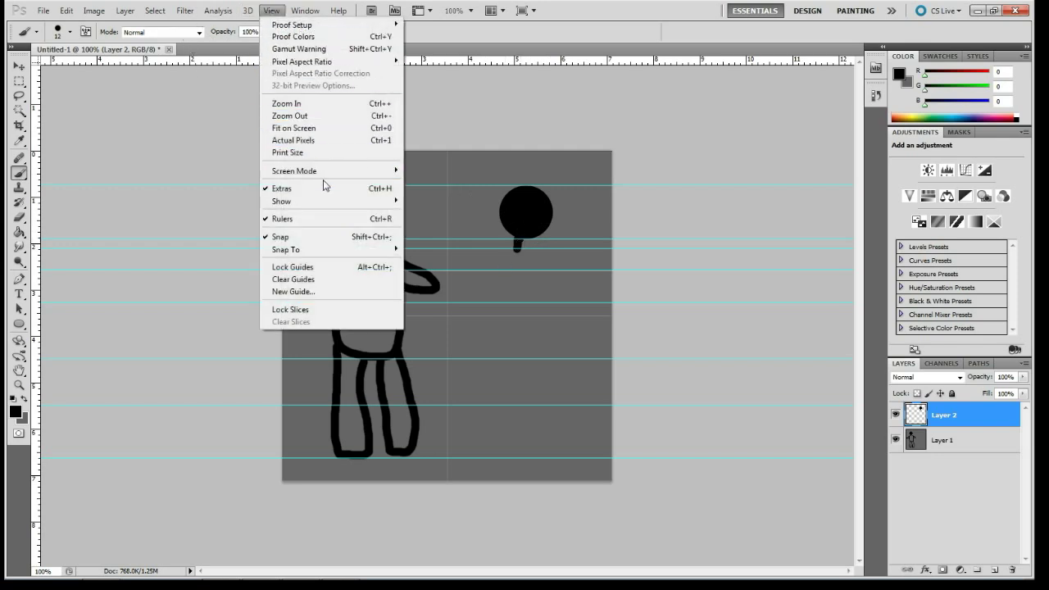
left_click(293, 237)
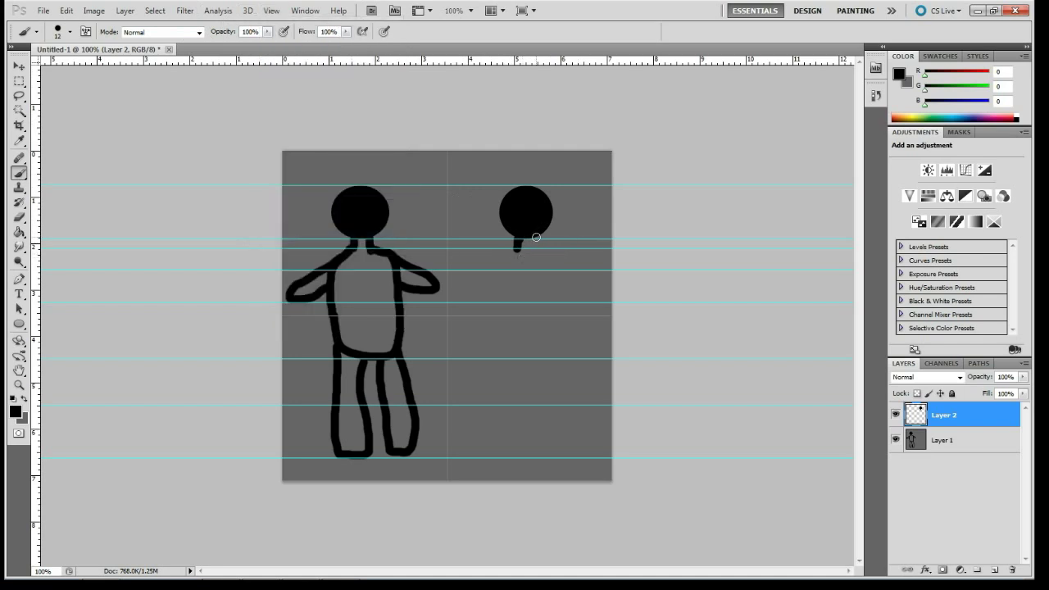
Step: Paint the side figure's neck, torso and leg outlines down to the feet guide
mouse_move(536, 237)
left_mouse_down()
mouse_move(541, 250)
mouse_move(513, 250)
mouse_move(515, 353)
left_mouse_up()
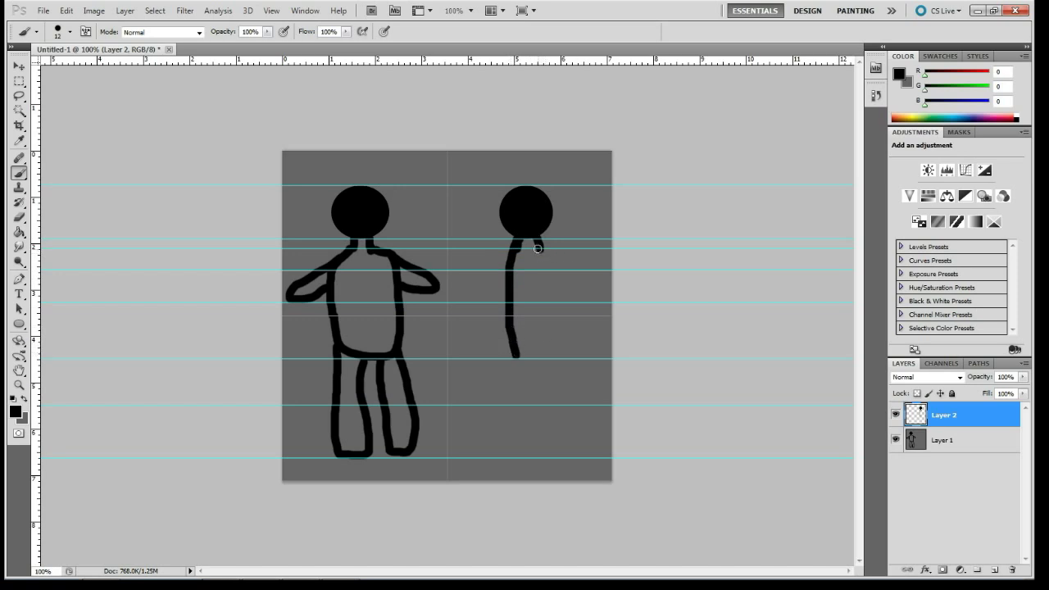
mouse_move(537, 244)
left_mouse_down()
mouse_move(560, 303)
mouse_move(543, 358)
mouse_move(517, 359)
left_mouse_up()
left_click_drag(544, 360, 553, 404)
mouse_move(513, 357)
left_mouse_down()
mouse_move(521, 403)
mouse_move(553, 415)
mouse_move(547, 454)
left_mouse_up()
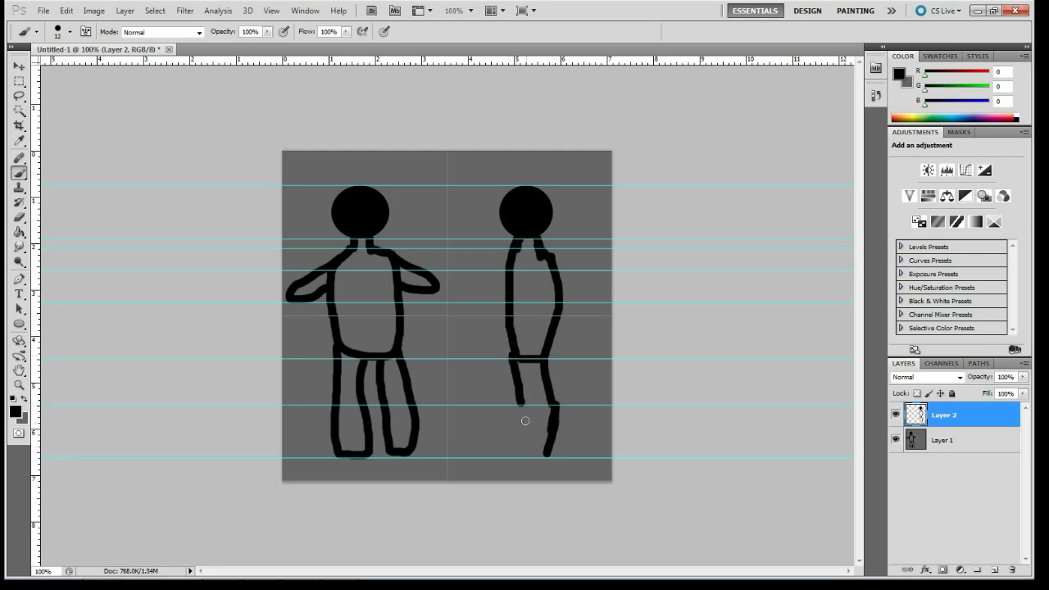
mouse_move(521, 411)
left_mouse_down()
mouse_move(512, 456)
mouse_move(547, 456)
left_mouse_up()
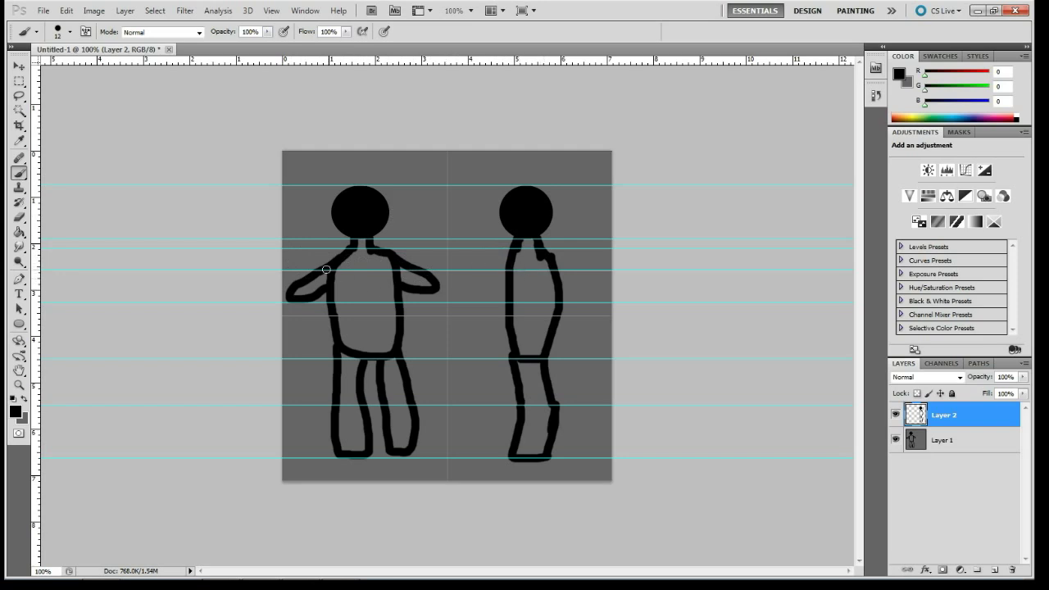
Step: Thicken the front figure's left arm and paint the side figure's bent, raised arm
left_click_drag(330, 266, 286, 294)
mouse_move(537, 252)
left_mouse_down()
mouse_move(541, 269)
mouse_move(515, 271)
left_mouse_up()
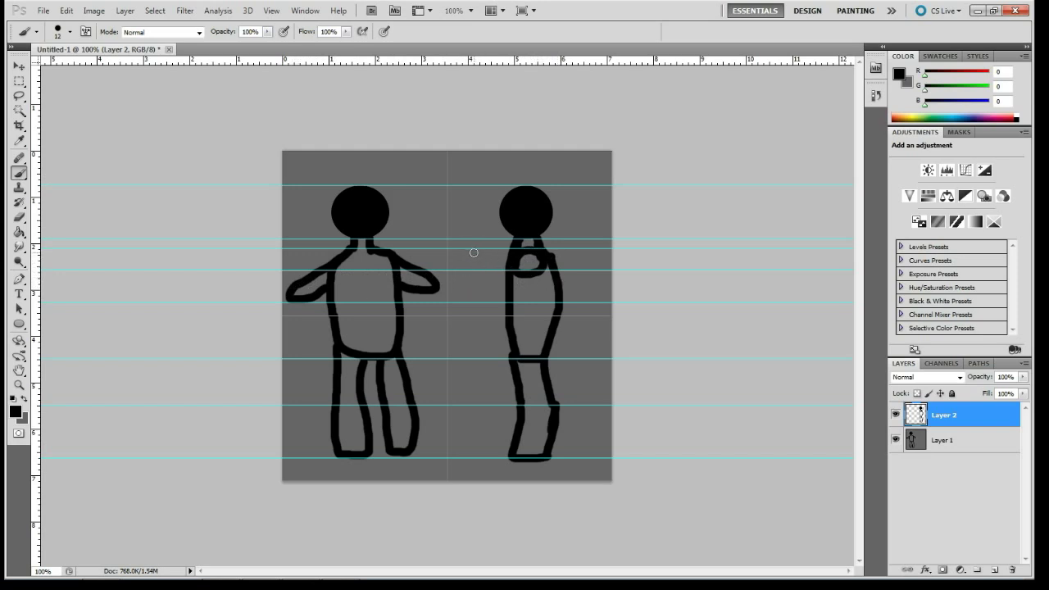
left_click_drag(470, 254, 470, 300)
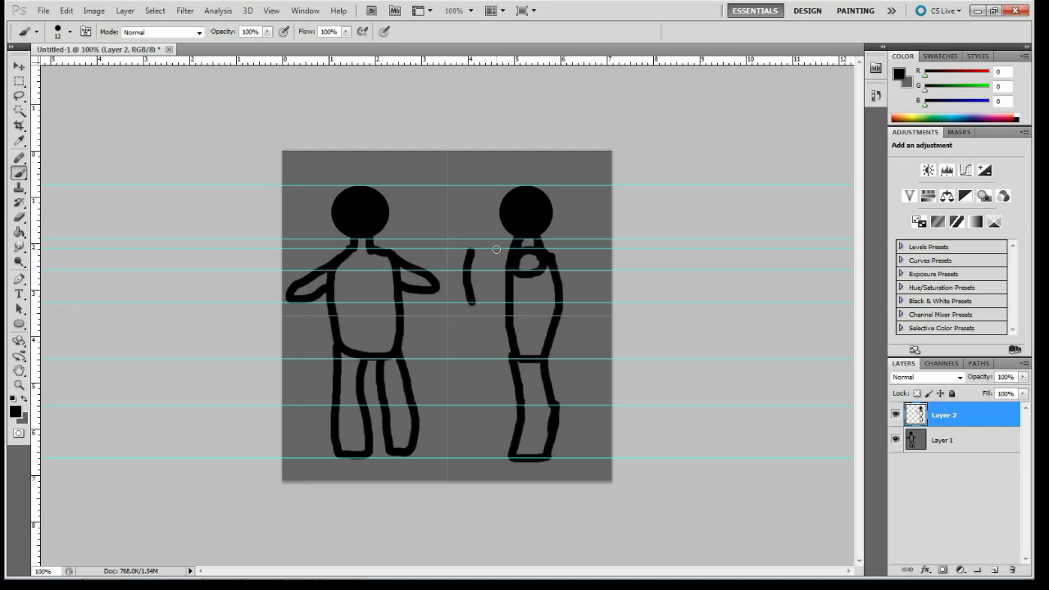
mouse_move(496, 249)
left_mouse_down()
mouse_move(495, 304)
mouse_move(469, 306)
left_mouse_up()
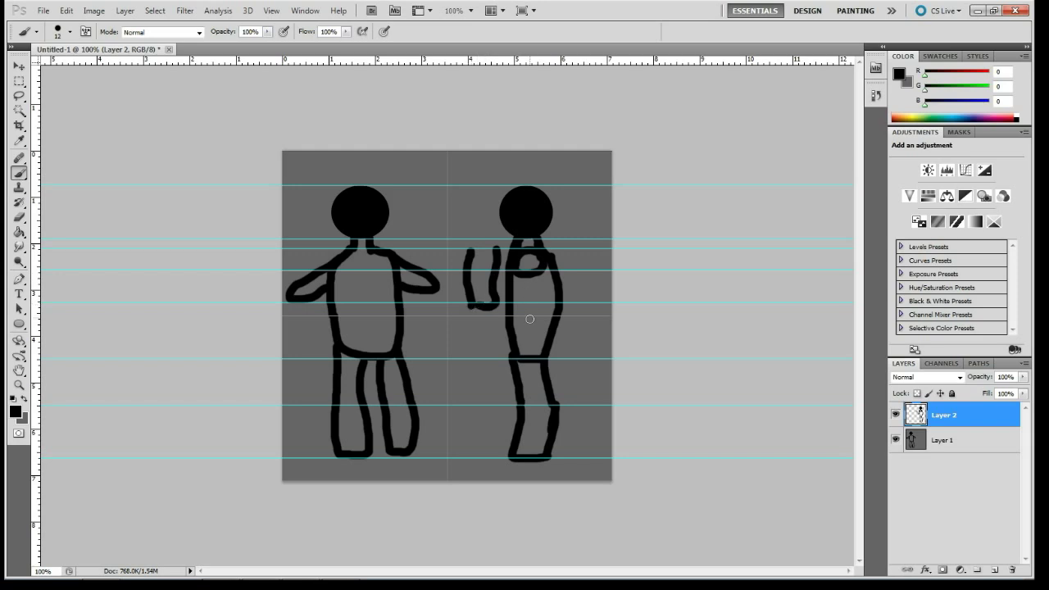
Step: Erase the raised arm's bottom join with a hard round Eraser tip
left_click(24, 216)
right_click(473, 308)
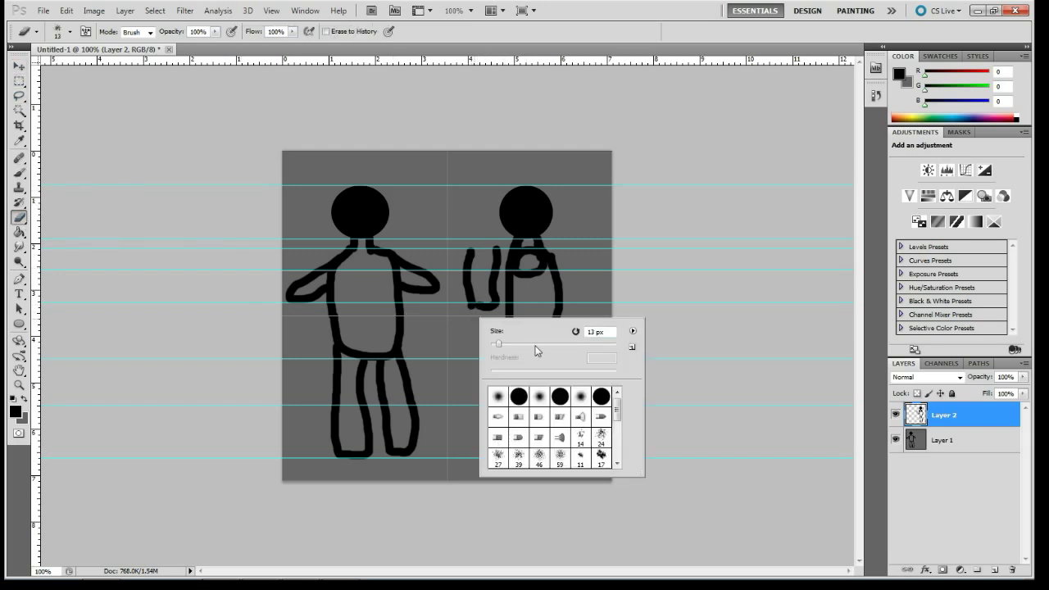
left_click(518, 397)
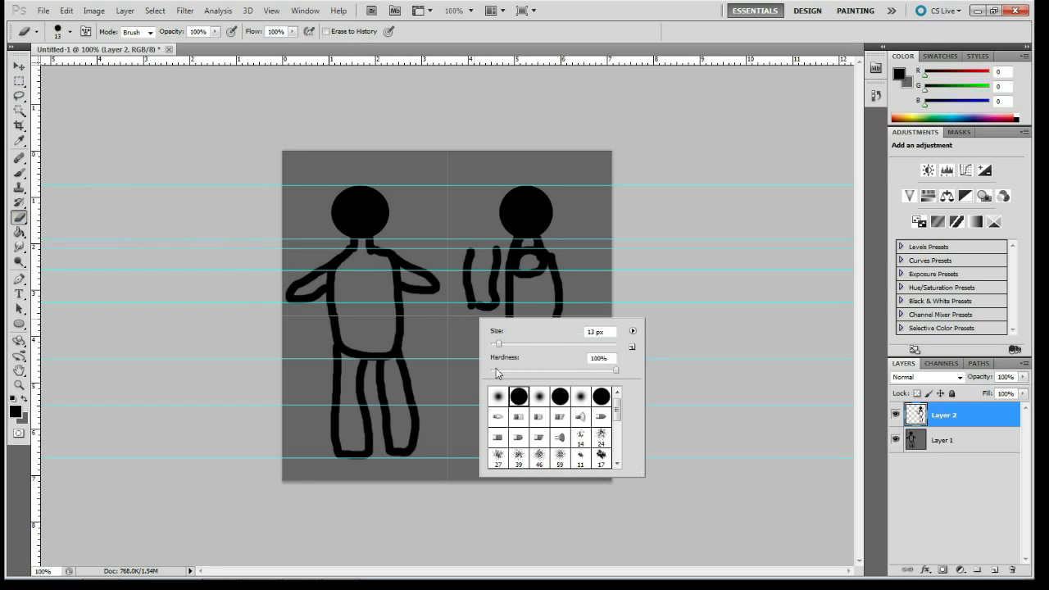
left_click(467, 313)
mouse_move(478, 310)
left_mouse_down()
mouse_move(497, 307)
mouse_move(481, 310)
left_mouse_up()
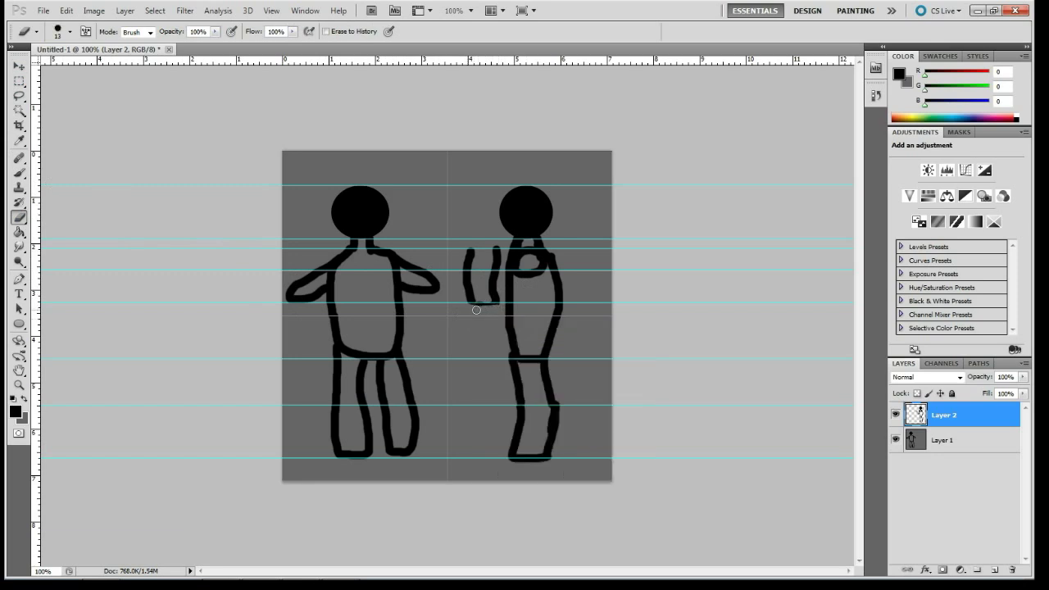
Step: Rejoin the raised-arm strokes and thicken the side figure's torso outline with the Brush
left_click(18, 188)
left_click(18, 172)
left_click_drag(495, 301, 477, 301)
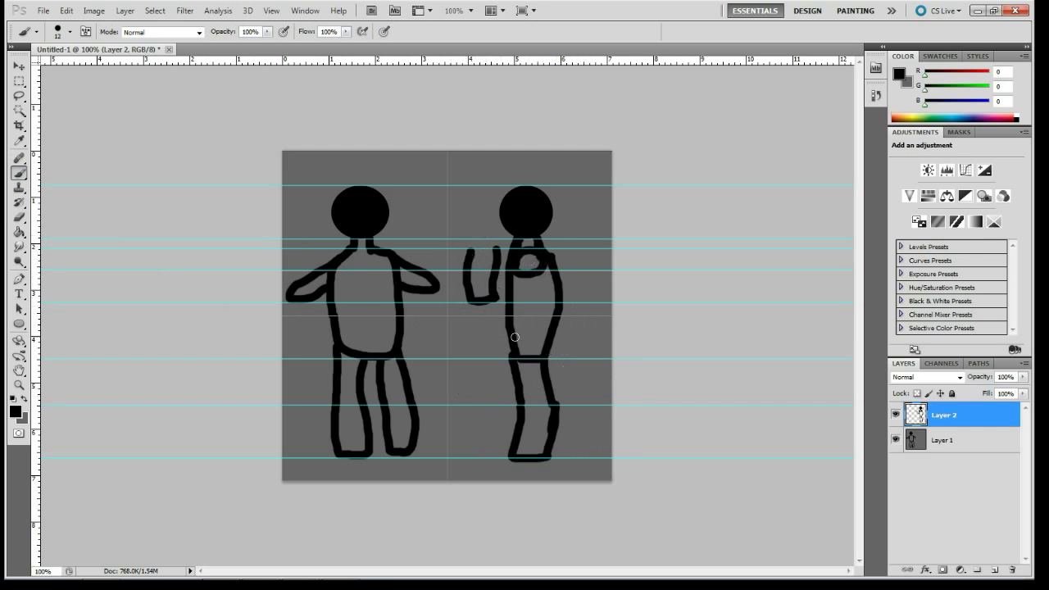
mouse_move(508, 326)
left_mouse_down()
mouse_move(508, 366)
mouse_move(523, 354)
left_mouse_up()
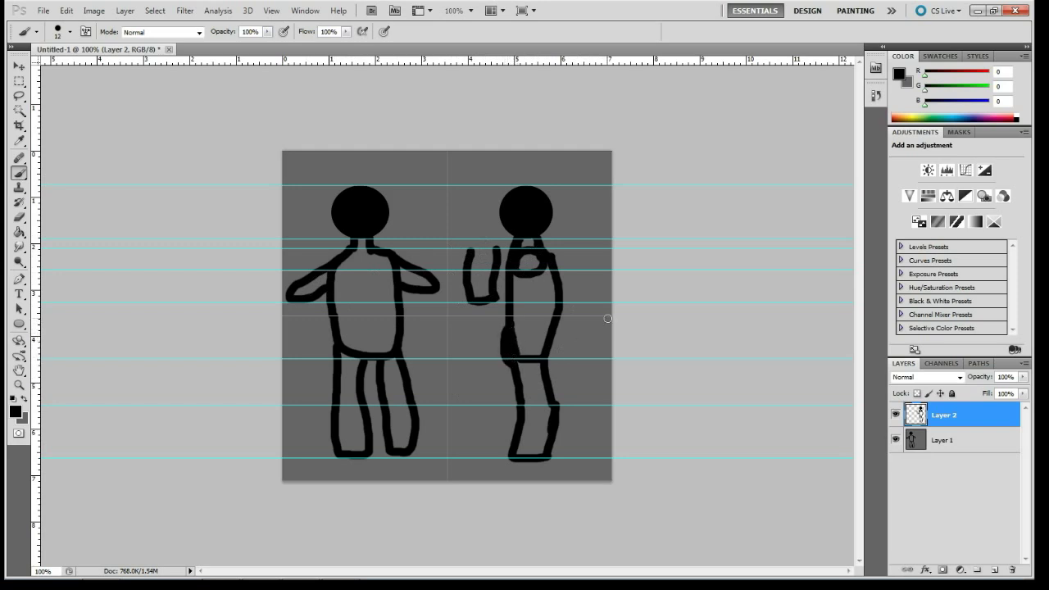
Step: Save the sheet as simple_character_reference.psd in the GraphicDesign folder with maximum compatibility
left_click(40, 11)
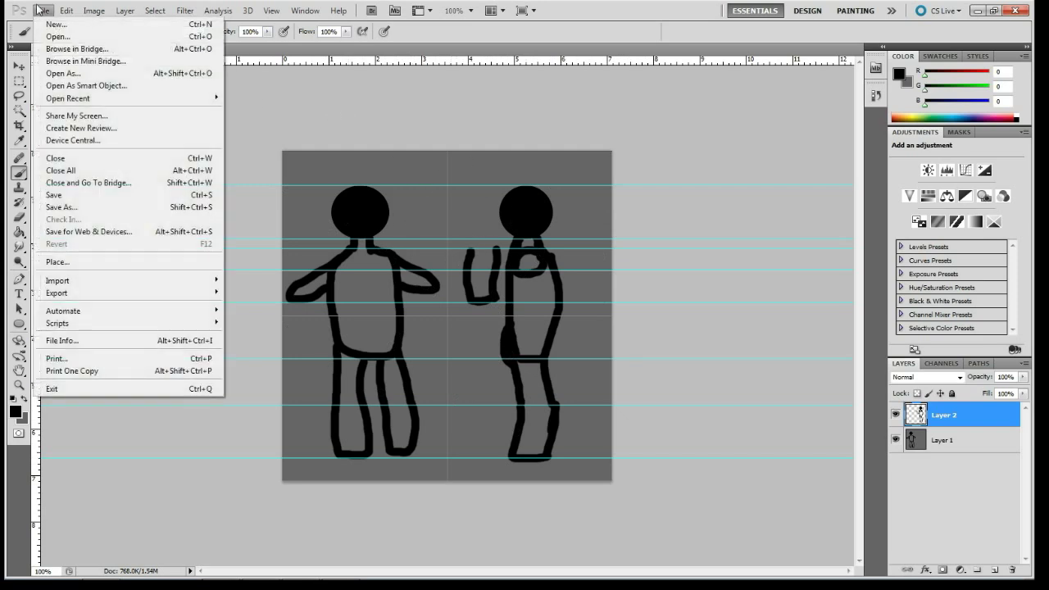
left_click(107, 207)
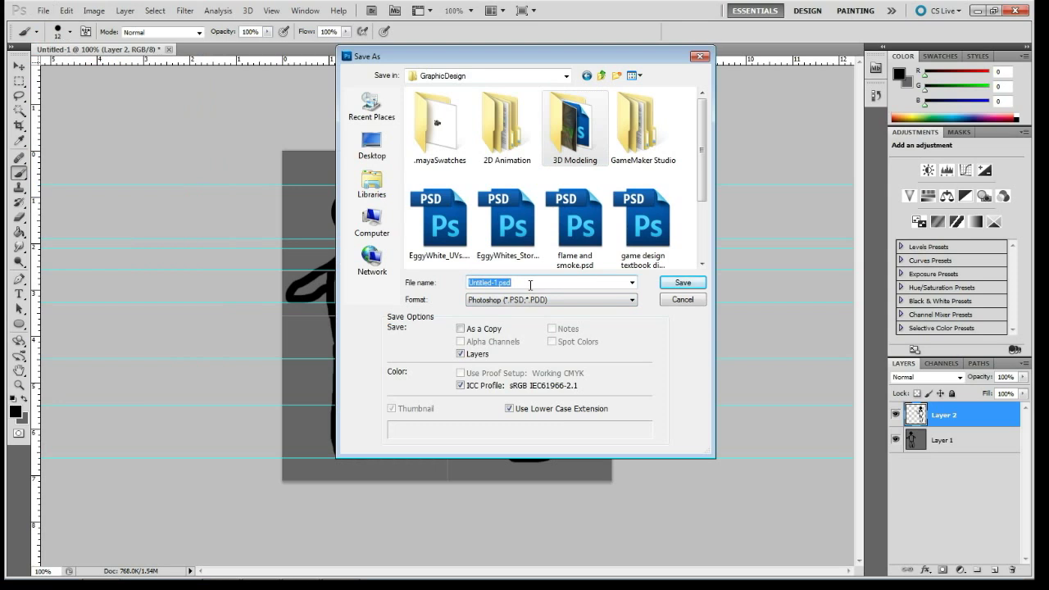
type("simple_character_reference")
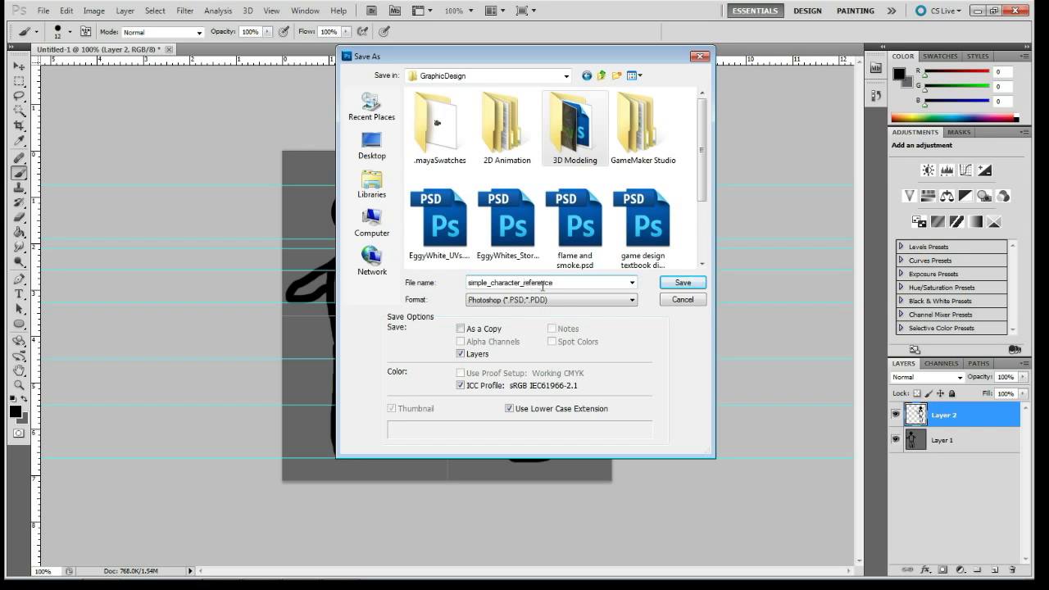
left_click(686, 287)
left_click(656, 178)
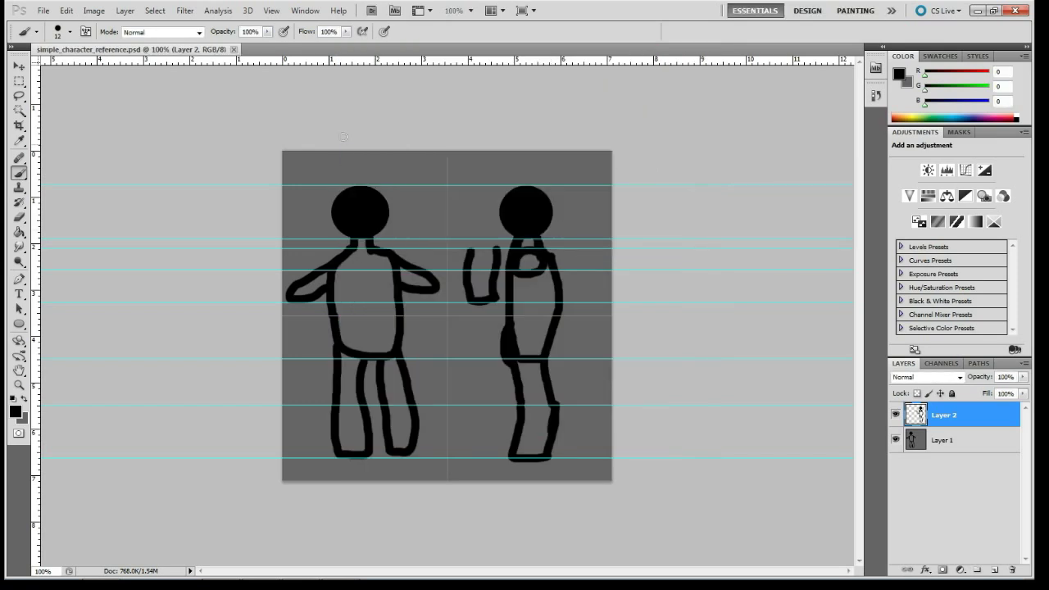
left_click(42, 10)
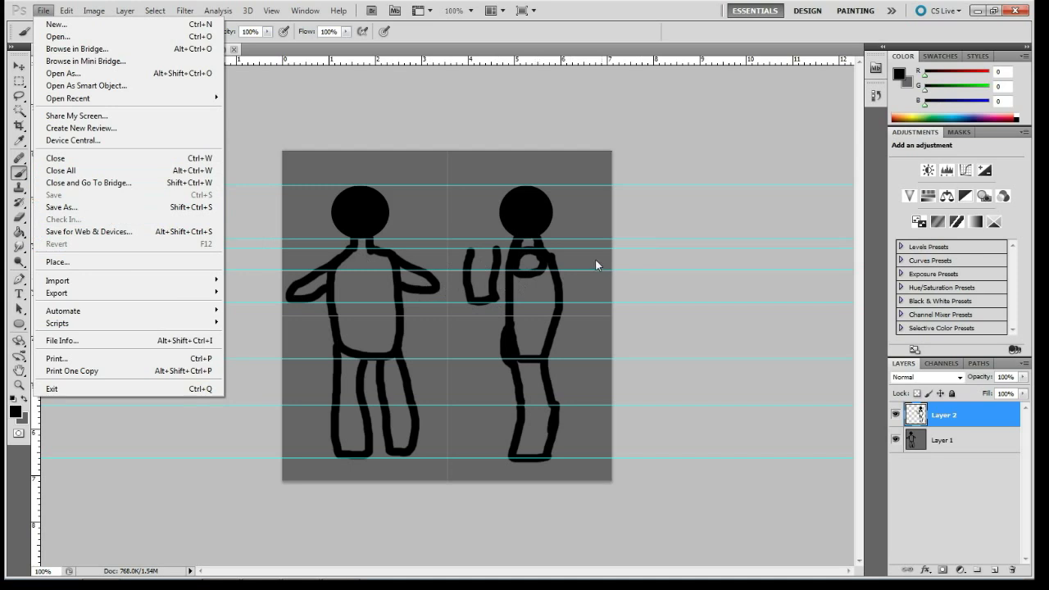
left_click(677, 175)
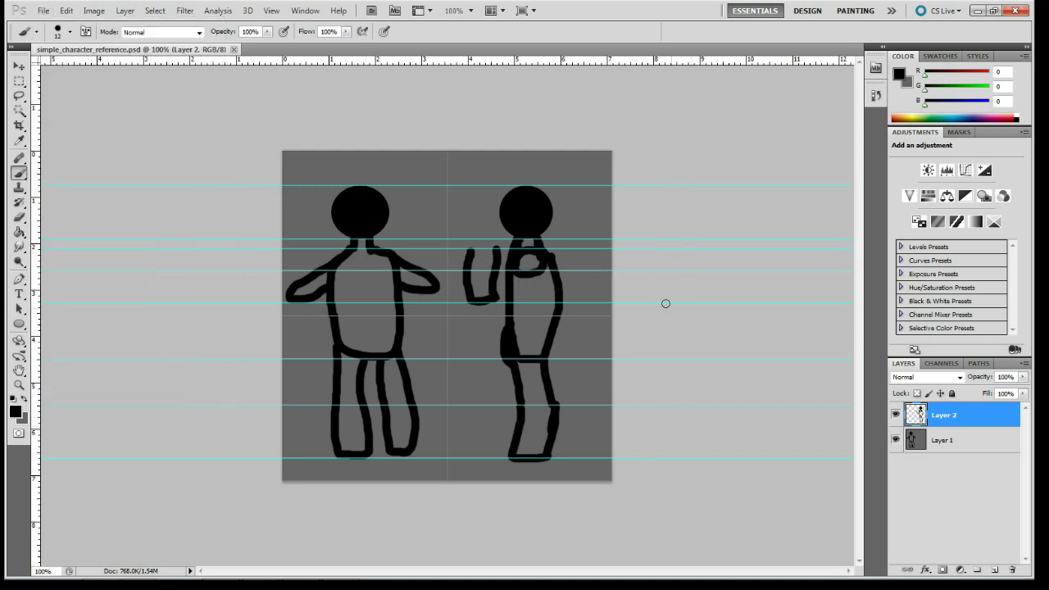